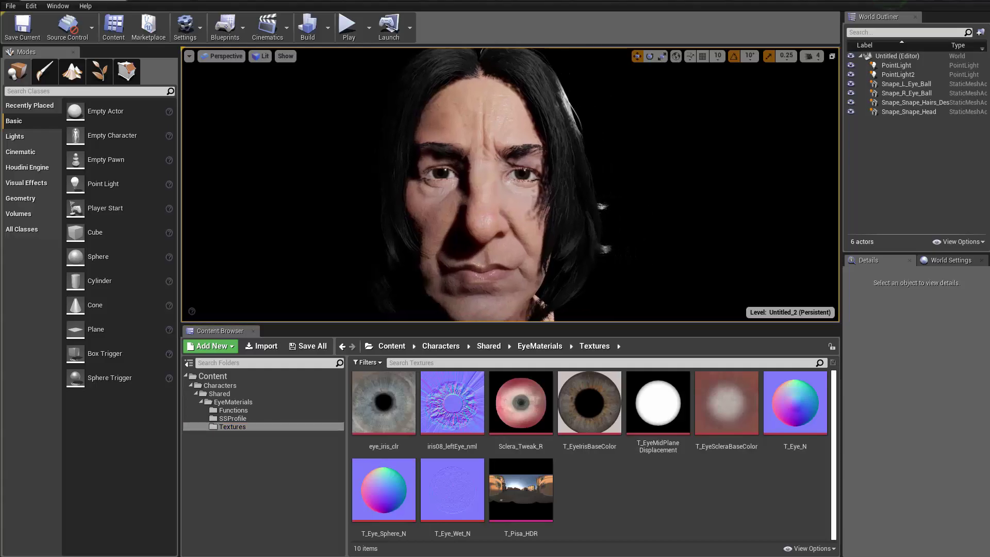
- Delete the PointLight2 actor beside the head
{"action": "mouse_move", "coordinate": [510, 185]}
{"action": "right_mouse_down"}
{"action": "mouse_move", "coordinate": [572, 184]}
{"action": "mouse_move", "coordinate": [521, 180]}
{"action": "mouse_move", "coordinate": [510, 165]}
{"action": "right_mouse_up"}
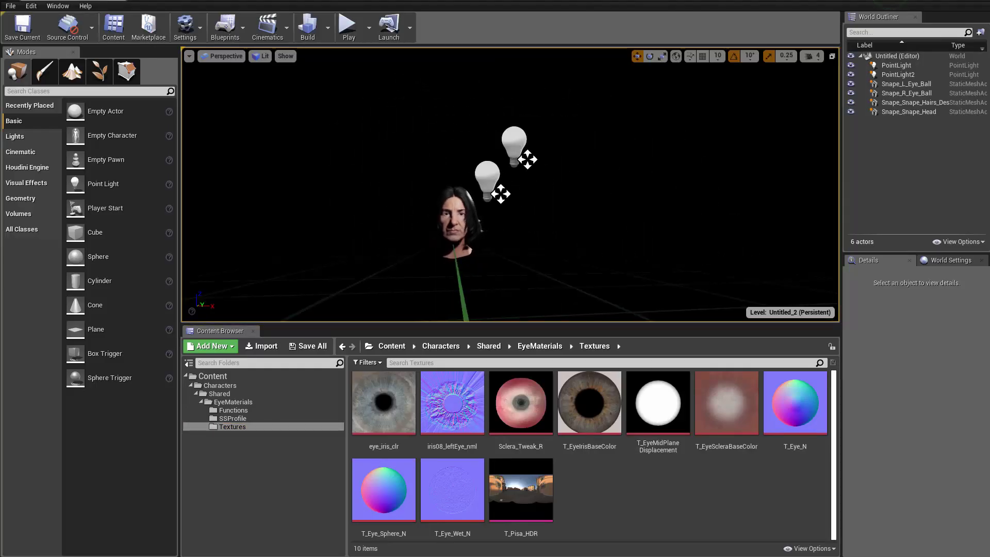
{"action": "left_click", "coordinate": [513, 164]}
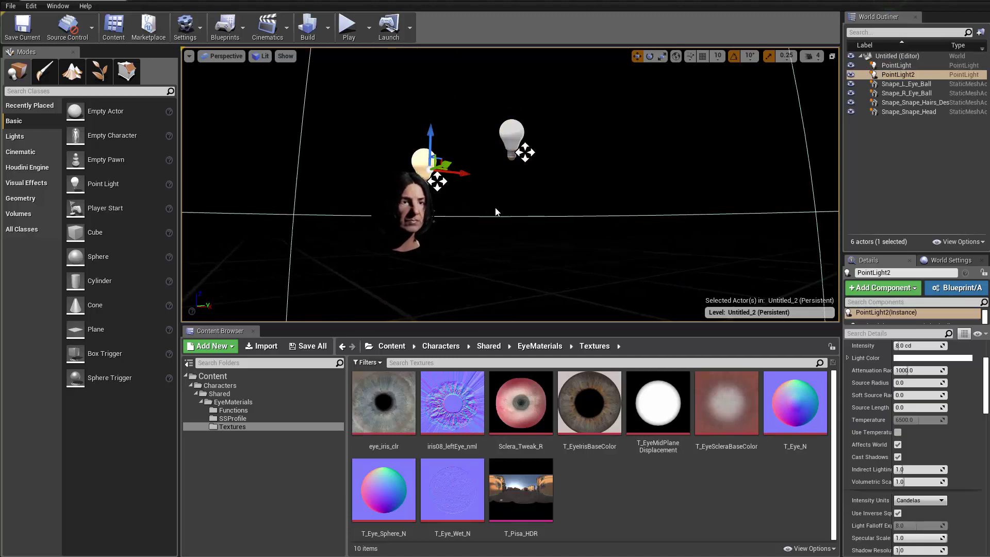
{"action": "key", "text": "Delete"}
- Move the remaining point light from beside the head to high above and in front of it
{"action": "left_click_drag", "start_coordinate": [530, 218], "coordinate": [530, 213], "text": "alt"}
{"action": "left_click", "coordinate": [612, 163]}
{"action": "left_click_drag", "start_coordinate": [612, 163], "coordinate": [541, 157]}
{"action": "key", "text": "w"}
{"action": "mouse_move", "coordinate": [561, 207]}
{"action": "right_mouse_down"}
{"action": "mouse_move", "coordinate": [557, 248]}
{"action": "mouse_move", "coordinate": [590, 241]}
{"action": "mouse_move", "coordinate": [563, 239]}
{"action": "mouse_move", "coordinate": [563, 203]}
{"action": "right_mouse_up"}
{"action": "key", "text": "s"}
{"action": "key", "text": "w"}
{"action": "key", "text": "s"}
{"action": "key", "text": "w"}
{"action": "key", "text": "s"}
{"action": "mouse_move", "coordinate": [527, 80]}
{"action": "left_mouse_down"}
{"action": "mouse_move", "coordinate": [527, 145]}
{"action": "mouse_move", "coordinate": [527, 48]}
{"action": "mouse_move", "coordinate": [524, 81]}
{"action": "left_mouse_up"}
{"action": "right_click_drag", "start_coordinate": [501, 91], "coordinate": [501, 92]}
{"action": "left_click_drag", "start_coordinate": [476, 75], "coordinate": [500, 66]}
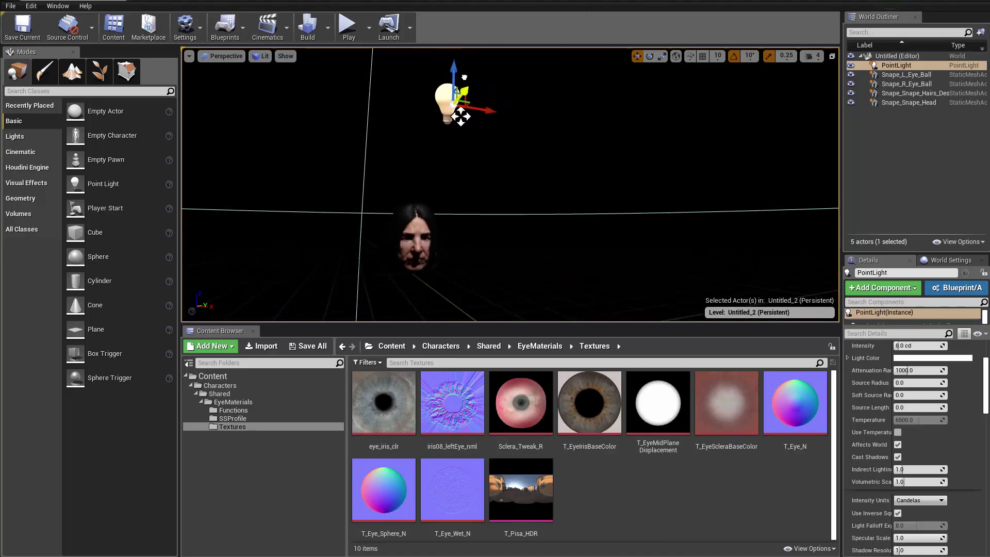
- Line the point light up with the middle of the face and lower it to just above the head
{"action": "left_click_drag", "start_coordinate": [462, 114], "coordinate": [422, 115]}
{"action": "key", "text": "w"}
{"action": "right_click_drag", "start_coordinate": [422, 115], "coordinate": [434, 126]}
{"action": "key", "text": "s"}
{"action": "left_click_drag", "start_coordinate": [441, 75], "coordinate": [440, 97]}
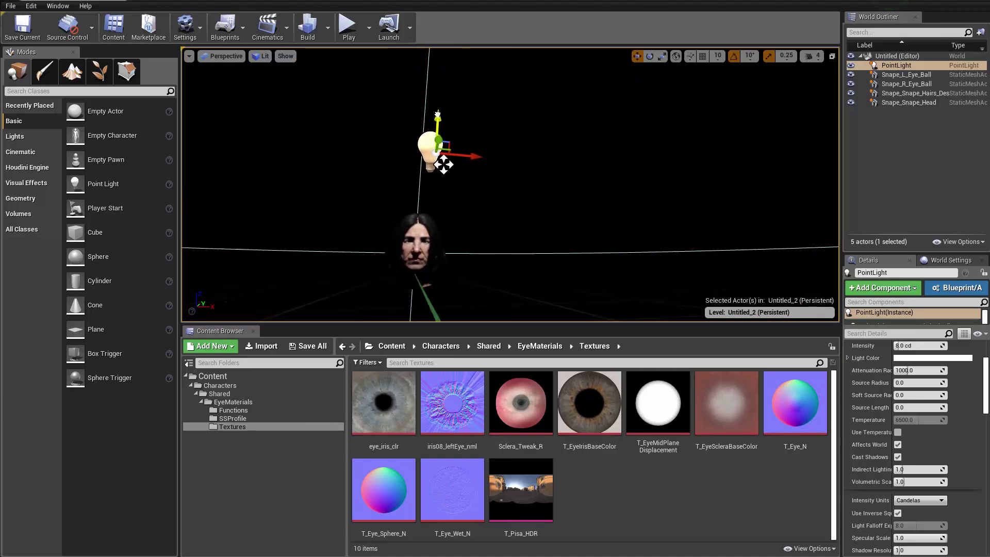
- Move the point light farther forward along its Y axis, away from the face
{"action": "key", "text": "w"}
{"action": "right_click_drag", "start_coordinate": [438, 90], "coordinate": [505, 92]}
{"action": "key", "text": "s"}
{"action": "key", "text": "w"}
{"action": "key", "text": "s"}
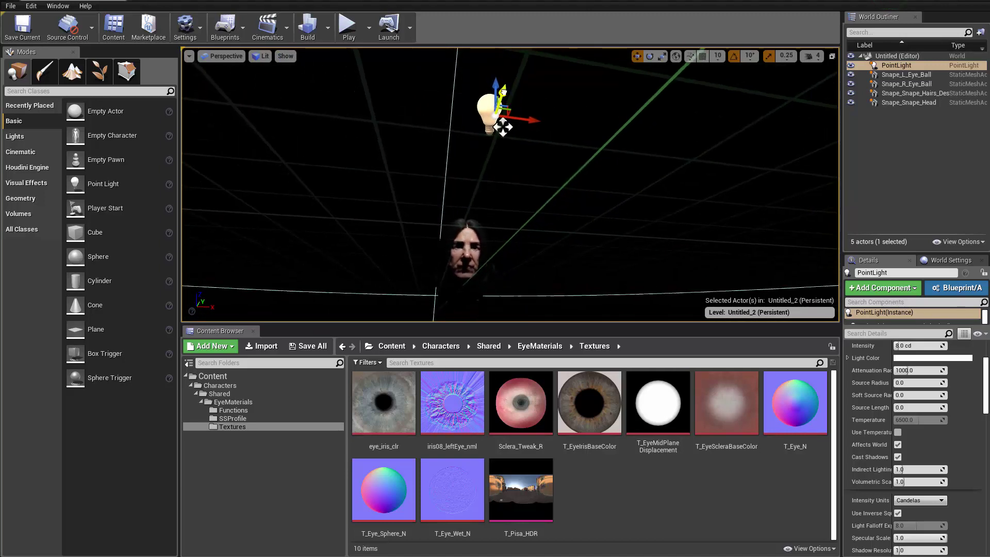
{"action": "left_click_drag", "start_coordinate": [512, 61], "coordinate": [513, 48]}
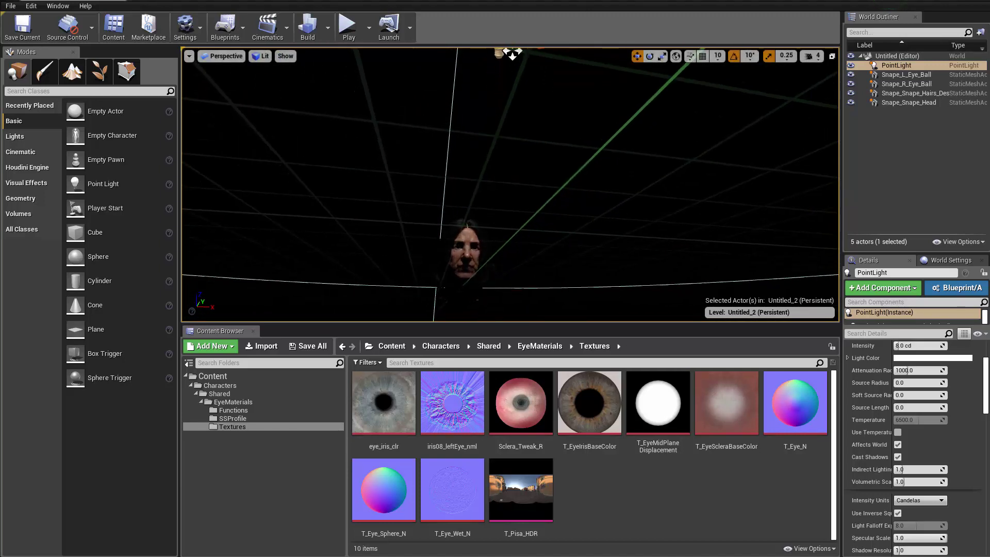
- Set the point light's colour to pale blue, RGB 174, 225, 255, and deselect the light
{"action": "key", "text": "w"}
{"action": "right_click_drag", "start_coordinate": [484, 129], "coordinate": [473, 158]}
{"action": "key", "text": "s"}
{"action": "scroll", "coordinate": [914, 380], "scroll_direction": "up", "scroll_amount": 5}
{"action": "left_click", "coordinate": [915, 441]}
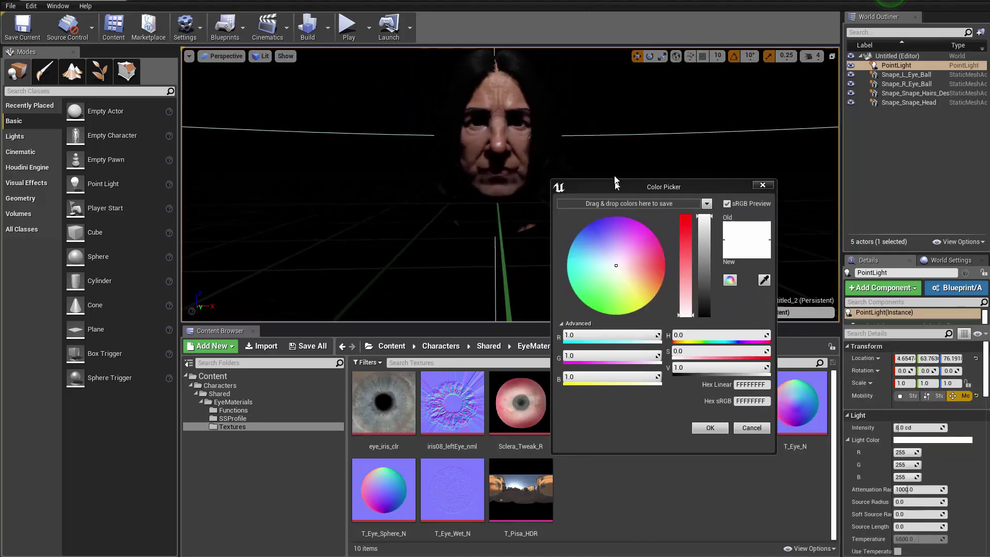
{"action": "left_click", "coordinate": [677, 260]}
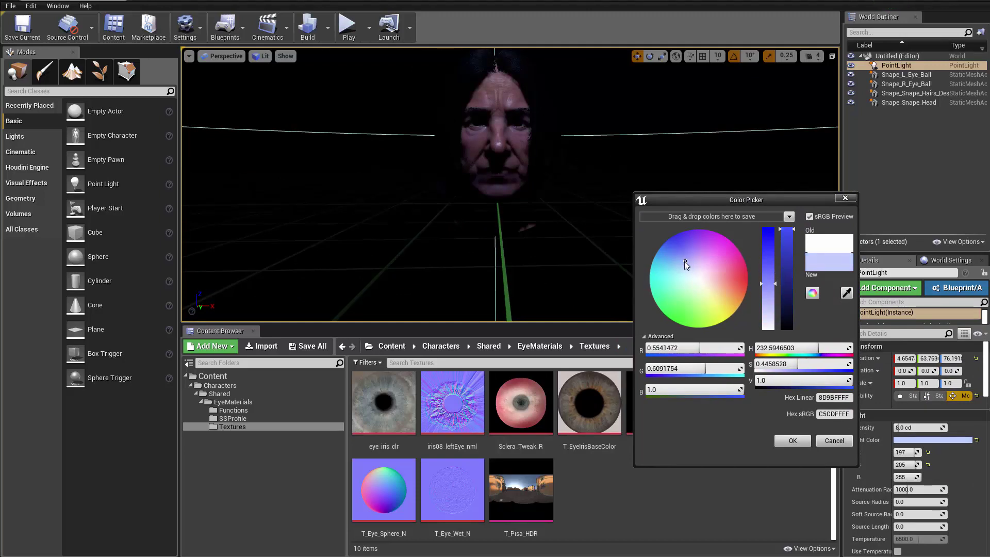
{"action": "left_click_drag", "start_coordinate": [683, 262], "coordinate": [673, 266]}
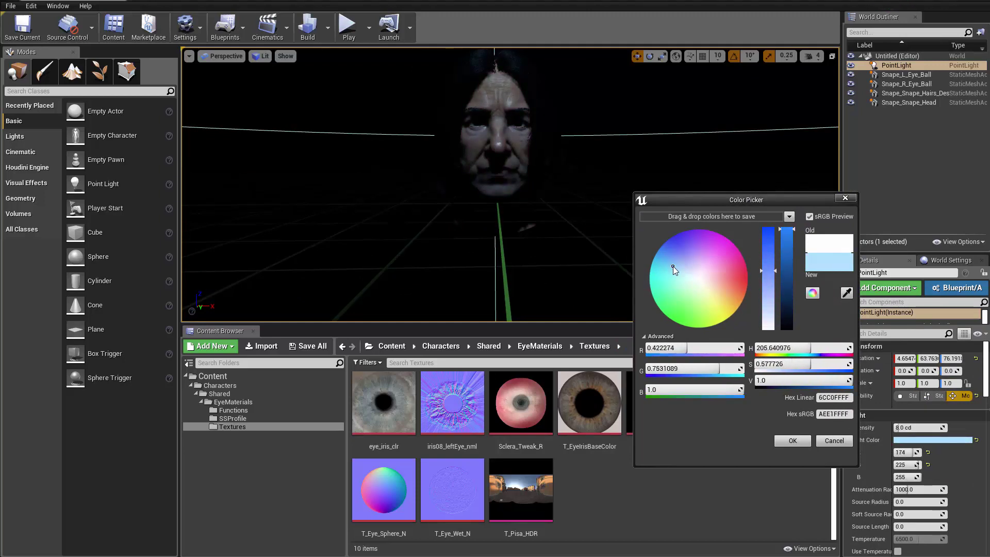
{"action": "left_click", "coordinate": [802, 440]}
{"action": "right_click_drag", "start_coordinate": [655, 227], "coordinate": [608, 204]}
{"action": "right_click_drag", "start_coordinate": [593, 121], "coordinate": [629, 121]}
{"action": "left_click", "coordinate": [593, 121]}
- Add a second point light to the scene near the head
{"action": "left_click_drag", "start_coordinate": [590, 88], "coordinate": [572, 98]}
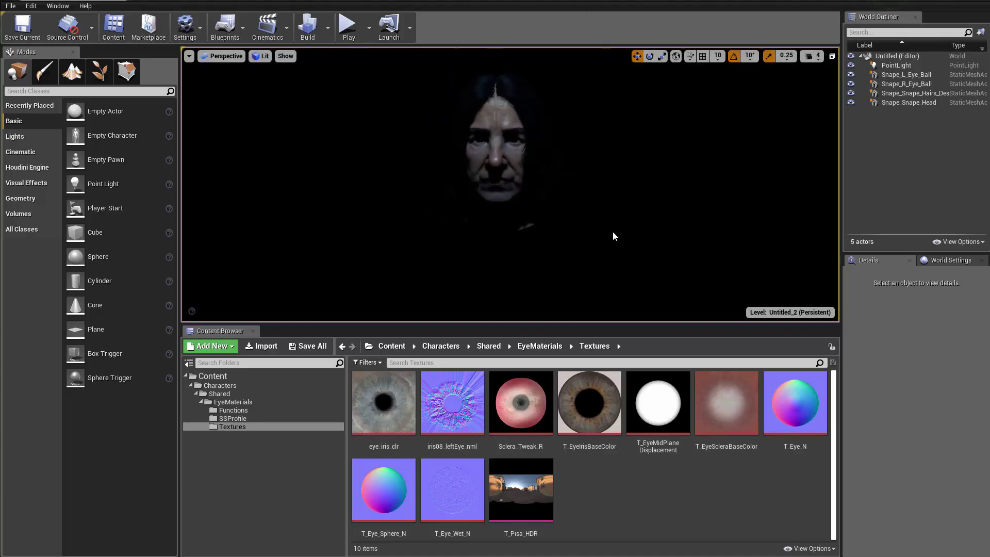
{"action": "left_click_drag", "start_coordinate": [572, 94], "coordinate": [559, 104]}
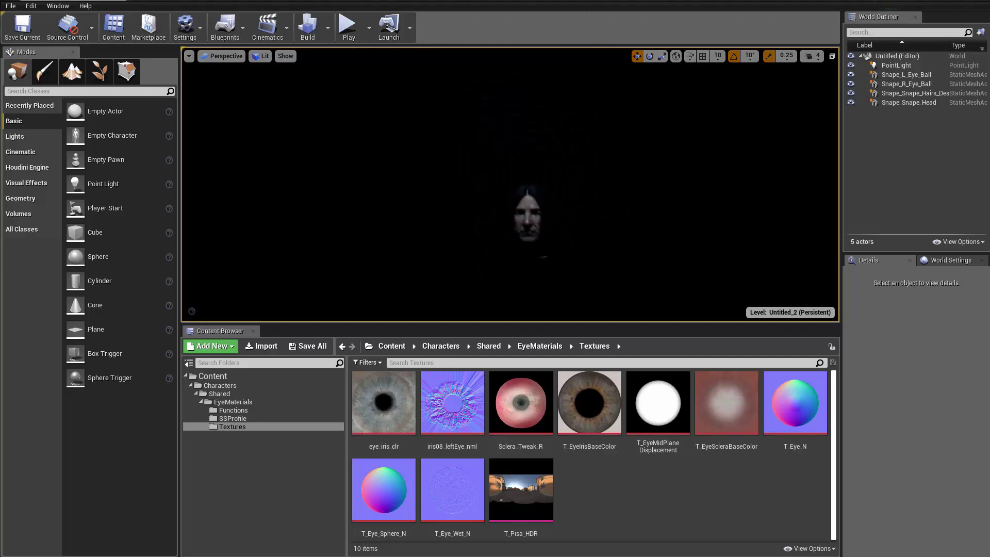
{"action": "left_click_drag", "start_coordinate": [591, 191], "coordinate": [593, 172]}
{"action": "left_click_drag", "start_coordinate": [92, 188], "coordinate": [456, 201]}
{"action": "right_click_drag", "start_coordinate": [508, 222], "coordinate": [485, 222]}
{"action": "key", "text": "g"}
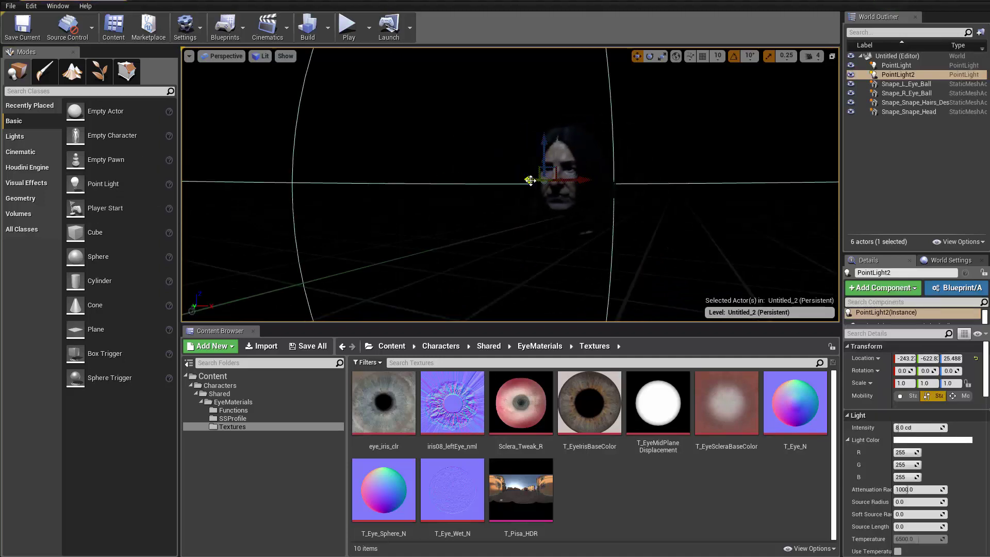
- Position the new point light beside the head and slightly behind it, at about face height
{"action": "left_click_drag", "start_coordinate": [528, 179], "coordinate": [450, 178]}
{"action": "left_click_drag", "start_coordinate": [513, 178], "coordinate": [574, 179]}
{"action": "right_click_drag", "start_coordinate": [466, 147], "coordinate": [500, 146]}
{"action": "left_click_drag", "start_coordinate": [426, 127], "coordinate": [426, 88]}
{"action": "mouse_move", "coordinate": [475, 130]}
{"action": "left_mouse_down"}
{"action": "mouse_move", "coordinate": [704, 135]}
{"action": "mouse_move", "coordinate": [463, 121]}
{"action": "left_mouse_up"}
{"action": "key", "text": "w"}
{"action": "right_click_drag", "start_coordinate": [490, 118], "coordinate": [496, 121]}
{"action": "left_click_drag", "start_coordinate": [440, 88], "coordinate": [433, 108]}
- Give PointLight2 a warm peach colour, RGB 255, 204, 147, and an intensity of about 28.65 cd
{"action": "left_click", "coordinate": [912, 440]}
{"action": "left_click_drag", "start_coordinate": [964, 448], "coordinate": [583, 188]}
{"action": "left_click", "coordinate": [607, 265]}
{"action": "left_click_drag", "start_coordinate": [614, 264], "coordinate": [623, 272]}
{"action": "left_click", "coordinate": [685, 420]}
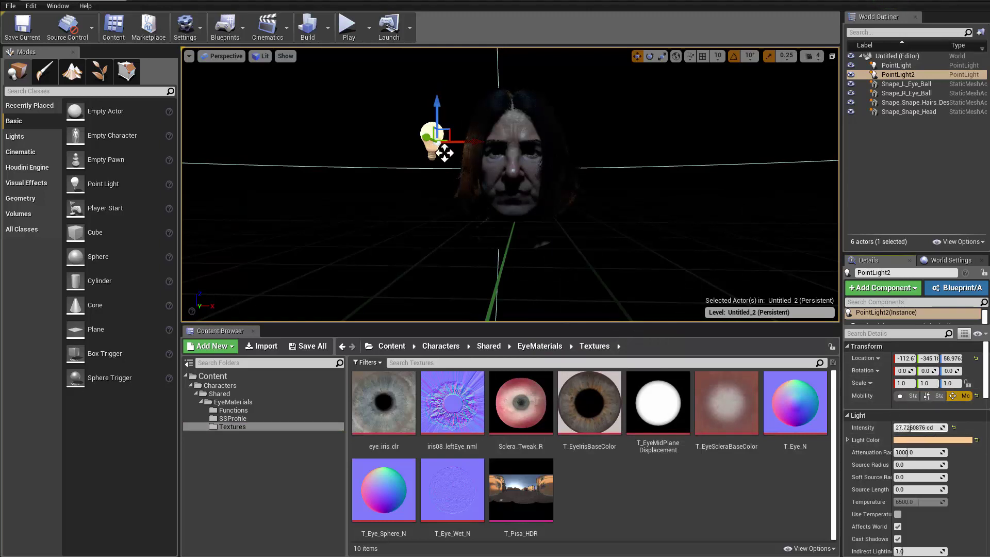
{"action": "left_click_drag", "start_coordinate": [665, 221], "coordinate": [678, 200]}
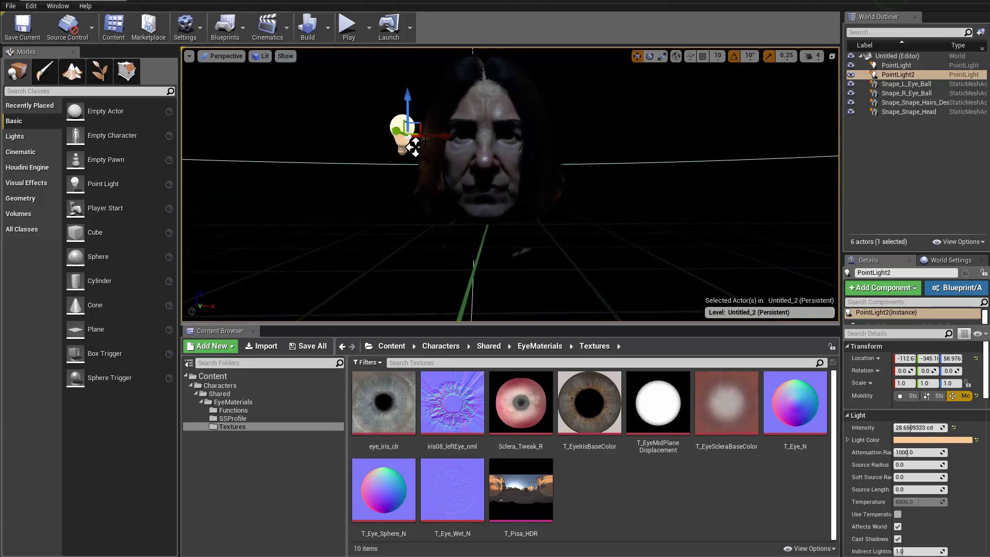
- Move PointLight2 outward and up beside the head, and set its Shadow Bias to about 0.29
{"action": "left_click_drag", "start_coordinate": [424, 137], "coordinate": [447, 106]}
{"action": "mouse_move", "coordinate": [445, 160]}
{"action": "left_mouse_down", "text": "alt"}
{"action": "mouse_move", "coordinate": [460, 160]}
{"action": "mouse_move", "coordinate": [444, 161]}
{"action": "left_mouse_up", "text": "alt"}
{"action": "scroll", "coordinate": [923, 489], "scroll_direction": "down", "scroll_amount": 5}
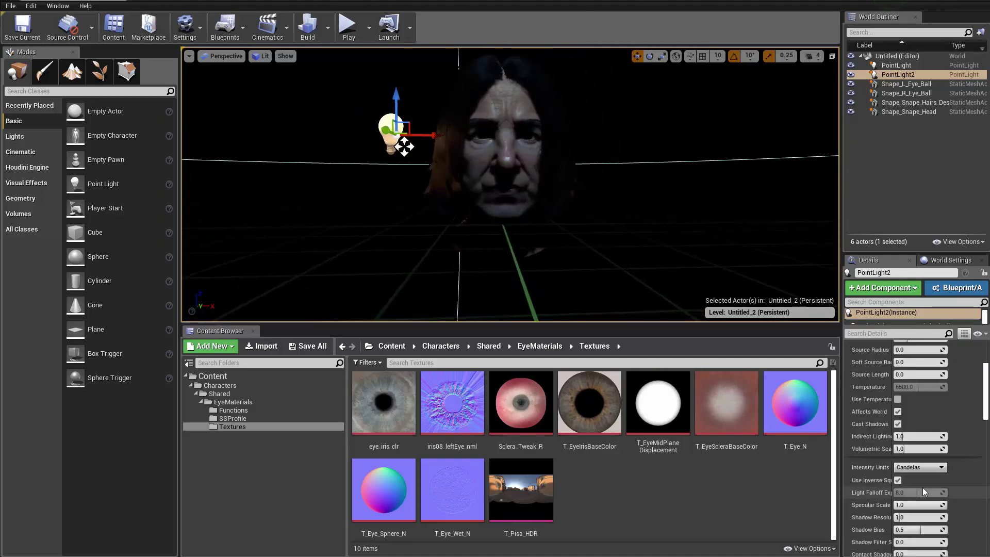
{"action": "scroll", "coordinate": [923, 448], "scroll_direction": "down", "scroll_amount": 1}
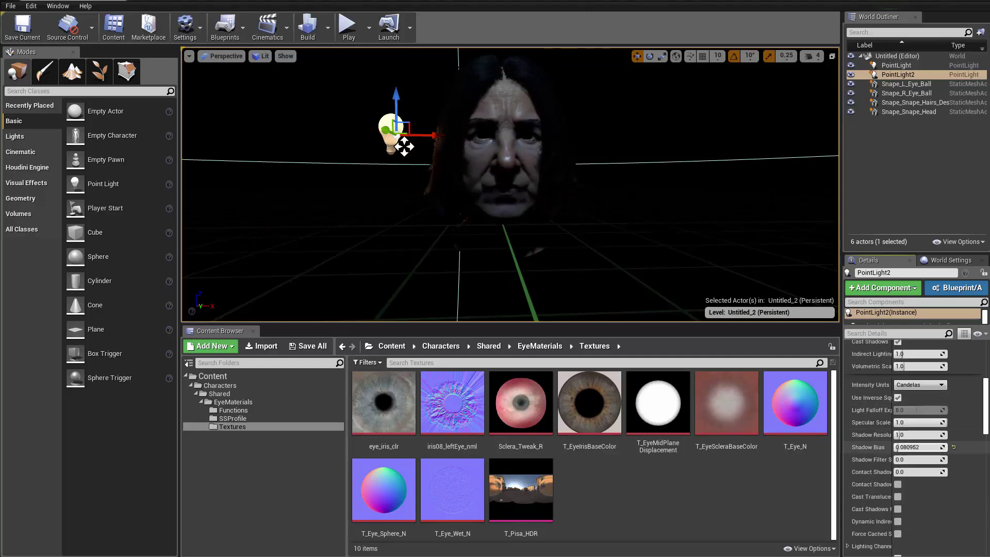
{"action": "left_click_drag", "start_coordinate": [450, 138], "coordinate": [406, 86], "text": "alt"}
{"action": "left_click_drag", "start_coordinate": [398, 52], "coordinate": [397, 70]}
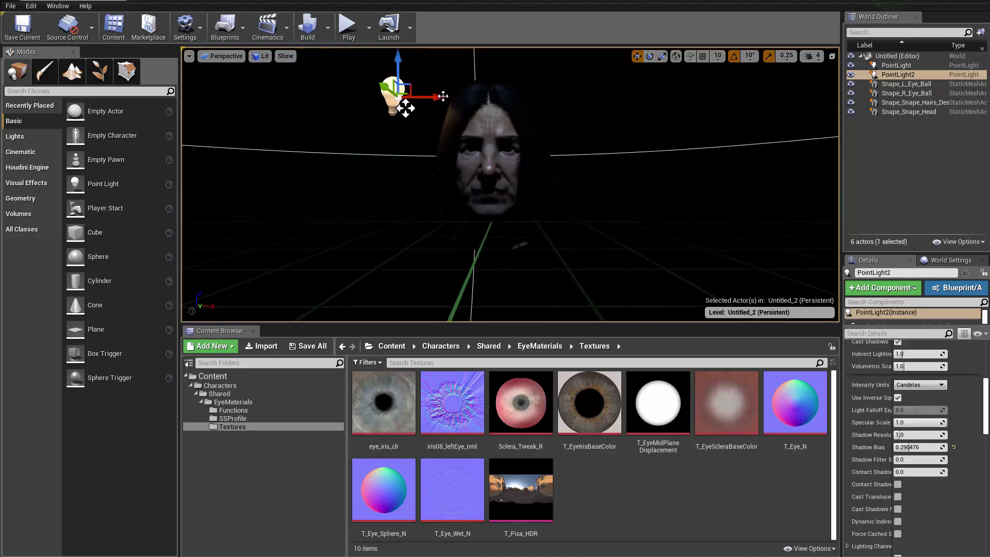
- Duplicate PointLight2 to the opposite side of the head, raise the copy slightly, and deselect it
{"action": "left_click_drag", "start_coordinate": [442, 96], "coordinate": [660, 95], "text": "alt"}
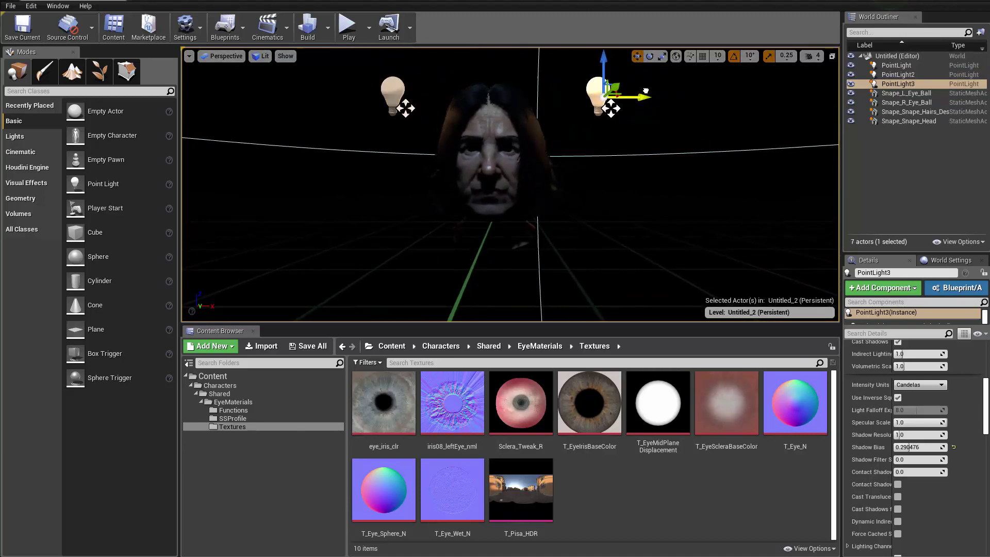
{"action": "mouse_move", "coordinate": [598, 67]}
{"action": "left_mouse_down"}
{"action": "mouse_move", "coordinate": [598, 29]}
{"action": "mouse_move", "coordinate": [598, 74]}
{"action": "mouse_move", "coordinate": [598, 47]}
{"action": "mouse_move", "coordinate": [594, 62]}
{"action": "left_mouse_up"}
{"action": "right_click_drag", "start_coordinate": [592, 124], "coordinate": [612, 94]}
{"action": "mouse_move", "coordinate": [623, 59]}
{"action": "left_mouse_down"}
{"action": "mouse_move", "coordinate": [624, 48]}
{"action": "mouse_move", "coordinate": [624, 58]}
{"action": "left_mouse_up"}
{"action": "mouse_move", "coordinate": [624, 58]}
{"action": "right_mouse_down"}
{"action": "mouse_move", "coordinate": [646, 61]}
{"action": "mouse_move", "coordinate": [617, 54]}
{"action": "right_mouse_up"}
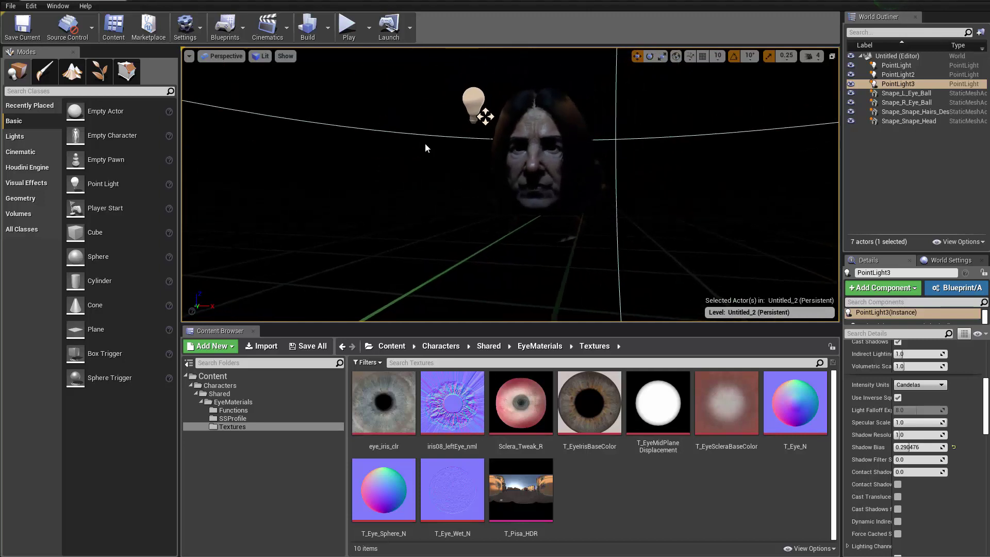
{"action": "left_click", "coordinate": [423, 176]}
{"action": "mouse_move", "coordinate": [423, 175]}
{"action": "right_mouse_down"}
{"action": "mouse_move", "coordinate": [437, 176]}
{"action": "mouse_move", "coordinate": [424, 175]}
{"action": "right_mouse_up"}
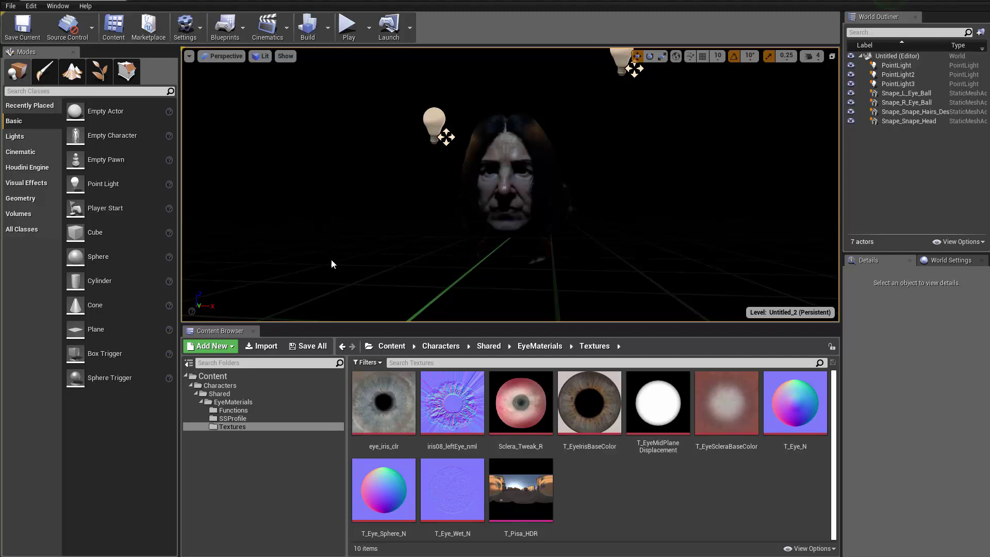
{"action": "right_click_drag", "start_coordinate": [409, 244], "coordinate": [408, 244]}
{"action": "right_click_drag", "start_coordinate": [439, 146], "coordinate": [440, 146]}
- Duplicate PointLight2 again to a spot in front of the head and lower the copy to chin height
{"action": "left_click", "coordinate": [407, 129]}
{"action": "key", "text": "f"}
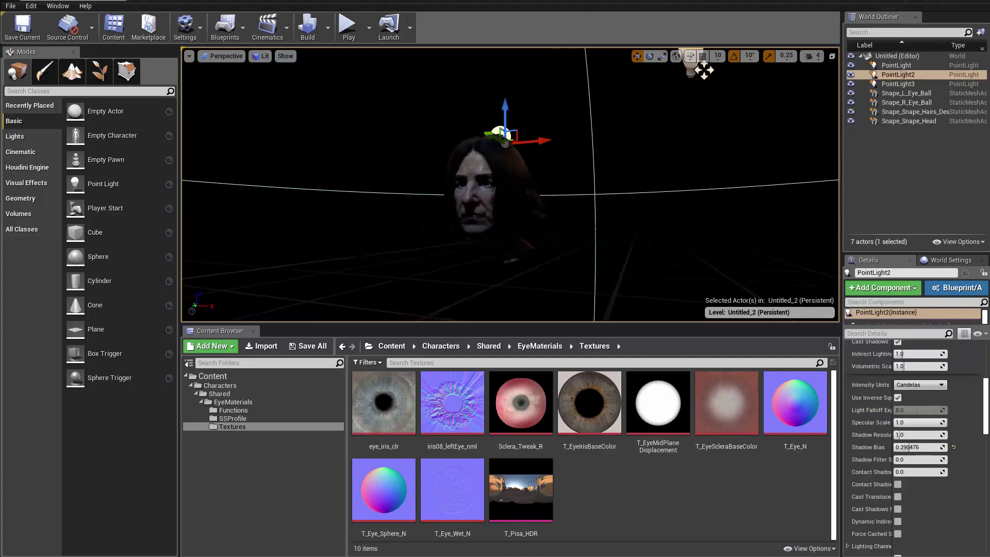
{"action": "left_click_drag", "start_coordinate": [485, 135], "coordinate": [311, 114], "text": "alt"}
{"action": "right_click_drag", "start_coordinate": [351, 92], "coordinate": [352, 91]}
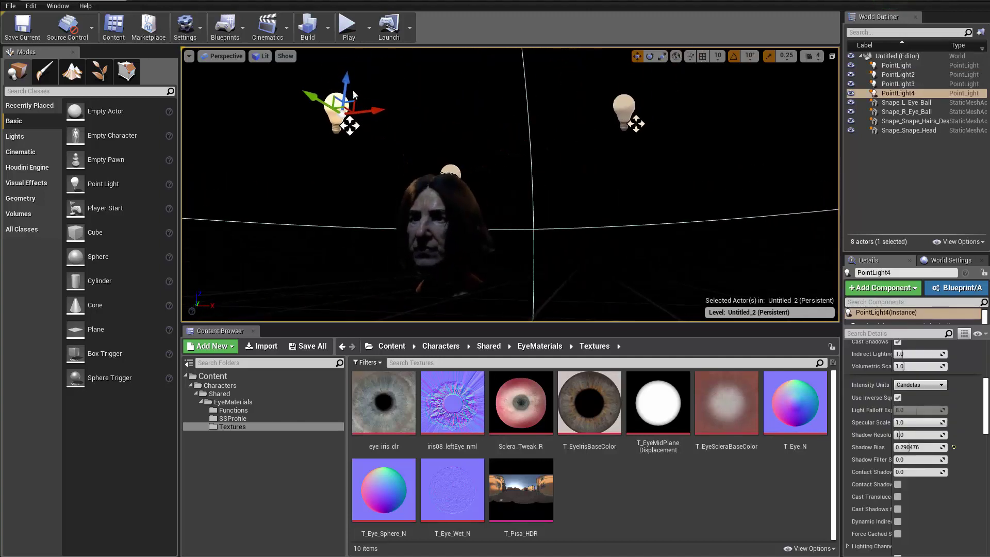
{"action": "left_click_drag", "start_coordinate": [346, 79], "coordinate": [344, 233]}
{"action": "right_click_drag", "start_coordinate": [345, 233], "coordinate": [345, 233]}
{"action": "key", "text": "a"}
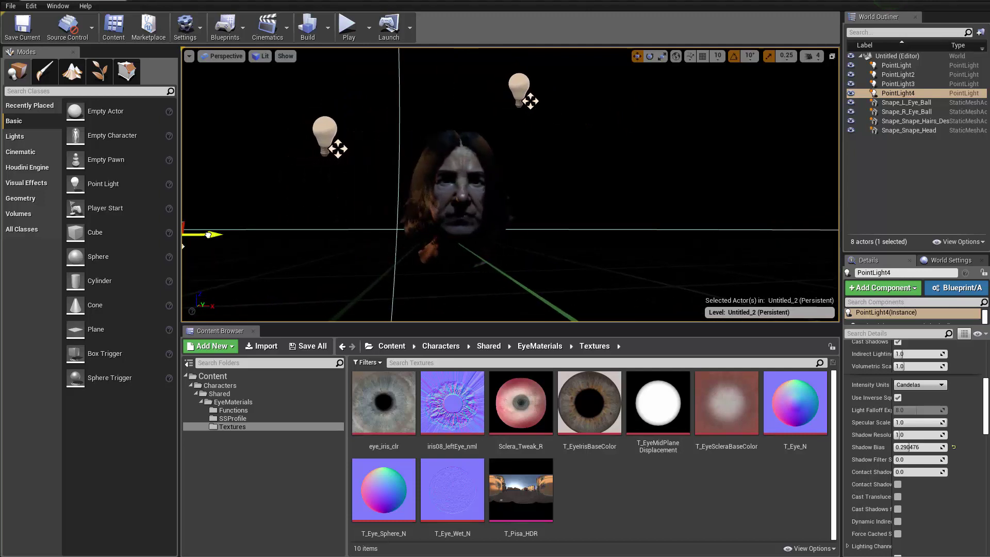
- Move PointLight4 along its Y axis so it lights the side of the face and neck from the front
{"action": "mouse_move", "coordinate": [209, 235]}
{"action": "left_mouse_down"}
{"action": "mouse_move", "coordinate": [302, 233]}
{"action": "mouse_move", "coordinate": [216, 232]}
{"action": "left_mouse_up"}
{"action": "right_click_drag", "start_coordinate": [391, 232], "coordinate": [391, 232]}
{"action": "key", "text": "d"}
{"action": "key", "text": "d"}
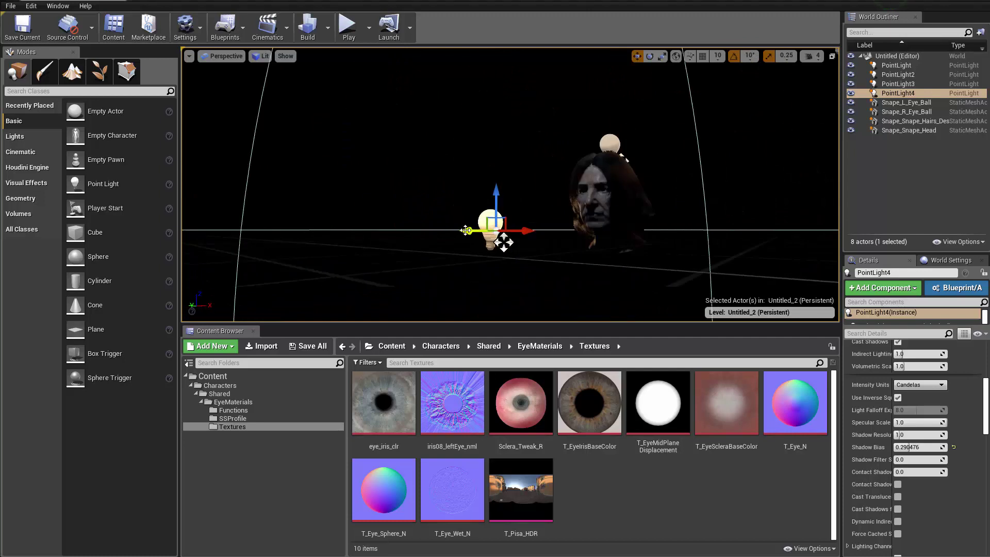
{"action": "left_click_drag", "start_coordinate": [464, 231], "coordinate": [379, 231]}
{"action": "right_click_drag", "start_coordinate": [379, 231], "coordinate": [379, 230]}
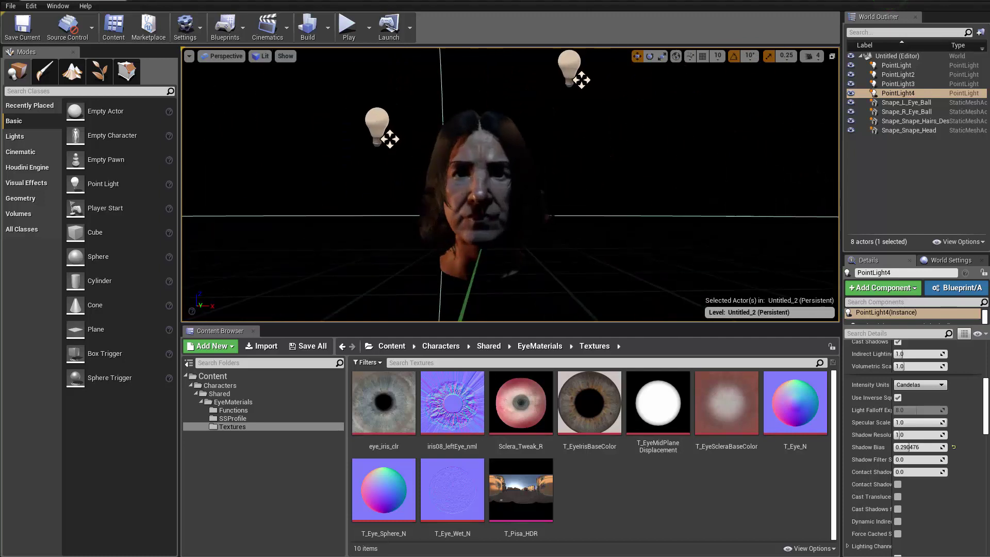
- Set PointLight4's Shadow Bias to about 0.048 and its Contact Shadow Length to 0.098
{"action": "left_click_drag", "start_coordinate": [366, 239], "coordinate": [362, 253]}
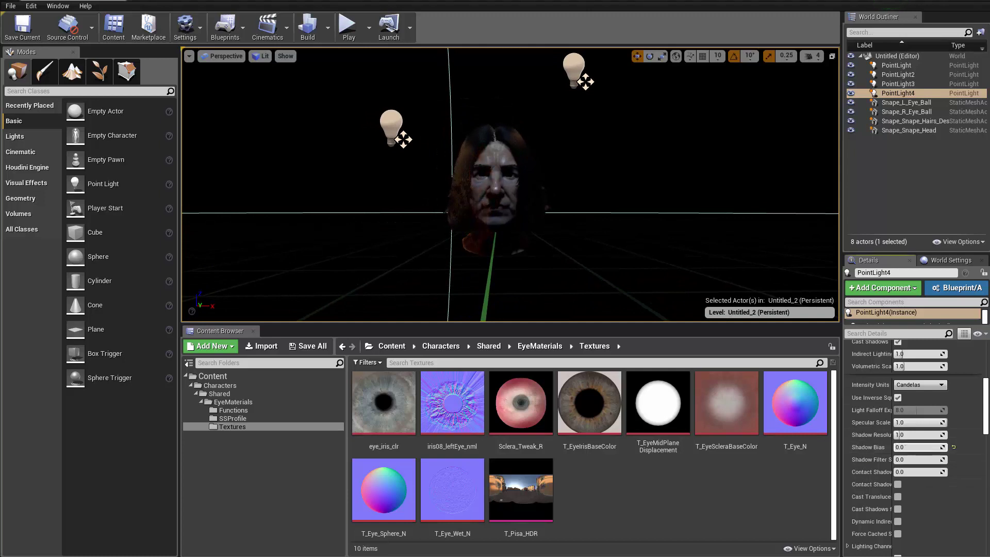
{"action": "right_click_drag", "start_coordinate": [622, 205], "coordinate": [598, 210]}
{"action": "left_click_drag", "start_coordinate": [622, 206], "coordinate": [617, 175]}
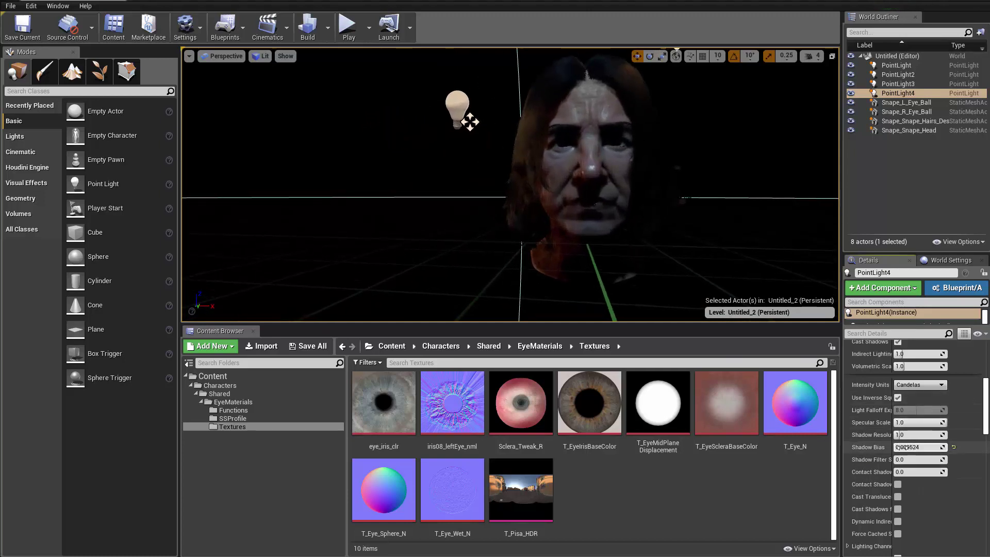
{"action": "left_click_drag", "start_coordinate": [903, 447], "coordinate": [923, 447]}
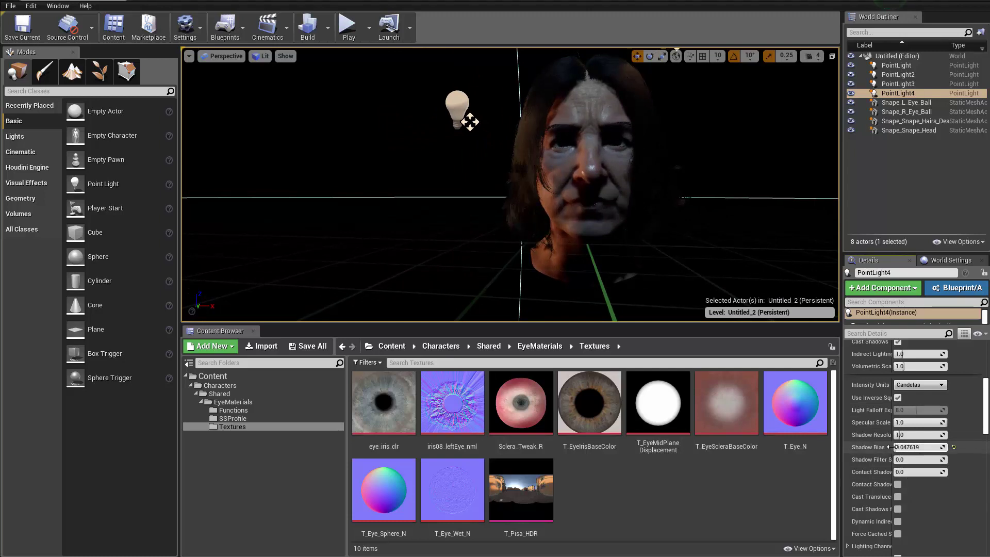
{"action": "left_click_drag", "start_coordinate": [892, 446], "coordinate": [926, 447]}
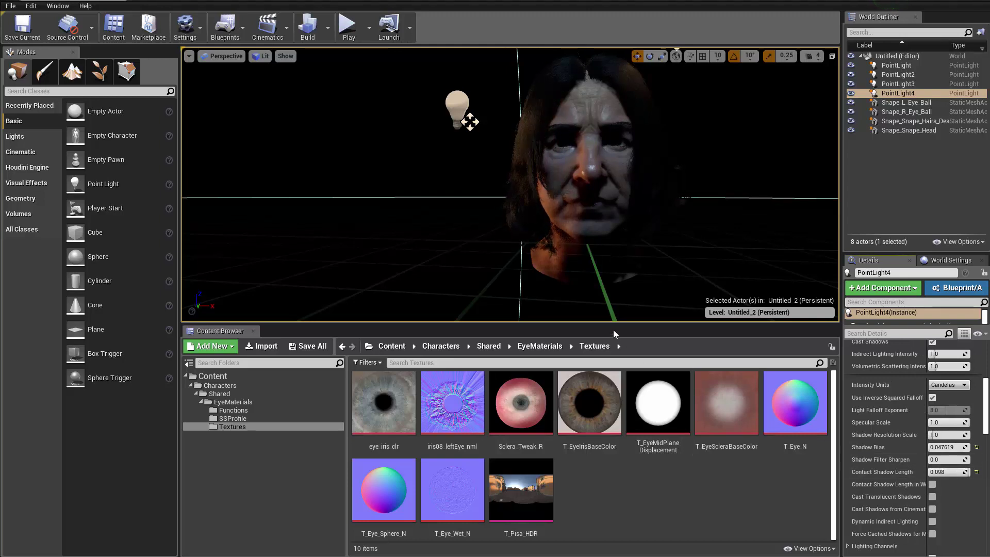
- Lower PointLight4 below the head and set its Shadow Bias to about 0.128
{"action": "right_click_drag", "start_coordinate": [616, 218], "coordinate": [616, 226]}
{"action": "key", "text": "s"}
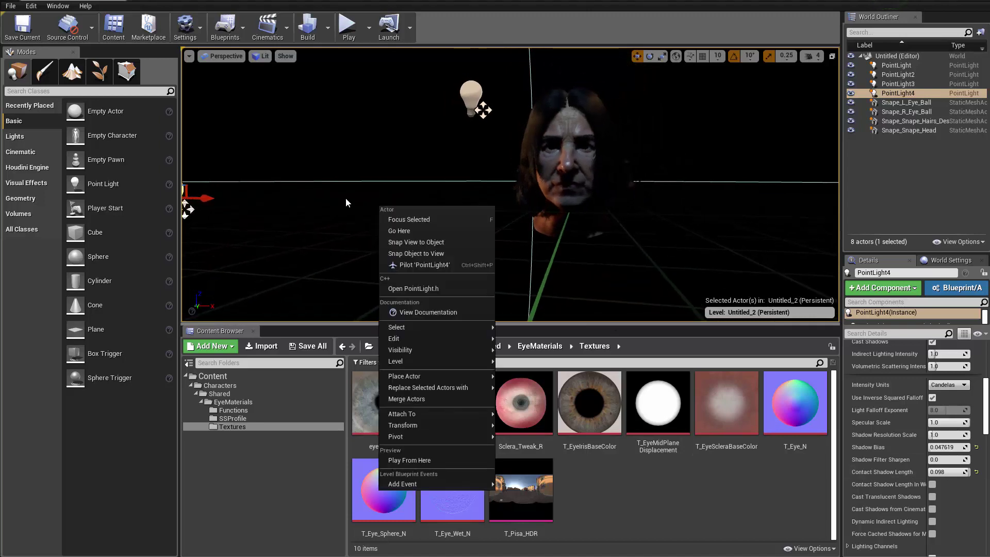
{"action": "right_click_drag", "start_coordinate": [416, 211], "coordinate": [309, 182]}
{"action": "key", "text": "w"}
{"action": "left_click_drag", "start_coordinate": [291, 160], "coordinate": [309, 308]}
{"action": "right_click_drag", "start_coordinate": [310, 305], "coordinate": [371, 301]}
{"action": "key", "text": "w"}
{"action": "key", "text": "s"}
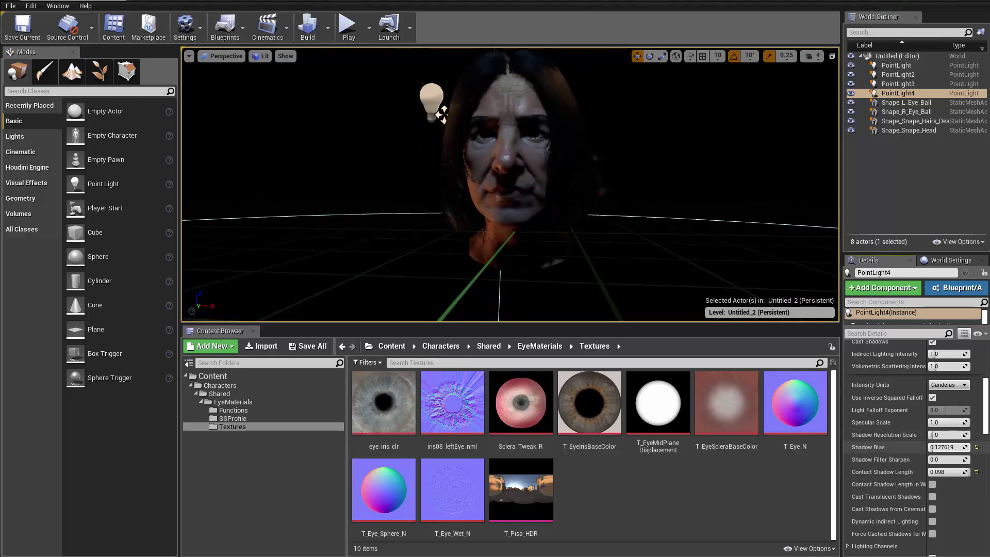
- Set PointLight4's light colour to saturated orange, RGB 255, 149, 0
{"action": "right_click_drag", "start_coordinate": [608, 222], "coordinate": [583, 223]}
{"action": "key", "text": "w"}
{"action": "scroll", "coordinate": [949, 395], "scroll_direction": "up", "scroll_amount": 7}
{"action": "left_click", "coordinate": [948, 424]}
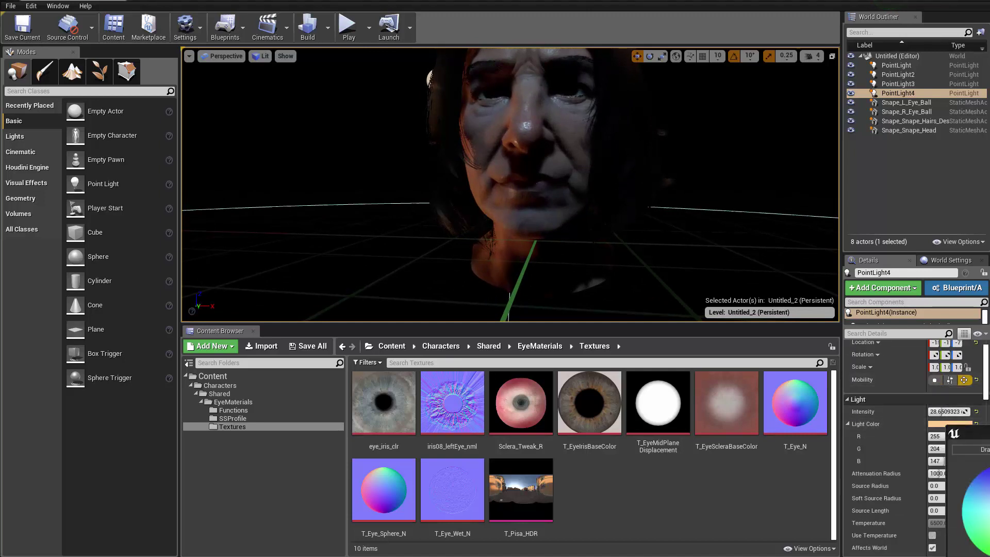
{"action": "left_click_drag", "start_coordinate": [772, 411], "coordinate": [794, 413]}
{"action": "left_click", "coordinate": [833, 555]}
{"action": "mouse_move", "coordinate": [433, 98]}
{"action": "left_mouse_down", "text": "shift"}
{"action": "mouse_move", "coordinate": [447, 114]}
{"action": "mouse_move", "coordinate": [440, 102]}
{"action": "mouse_move", "coordinate": [393, 221]}
{"action": "mouse_move", "coordinate": [375, 88]}
{"action": "mouse_move", "coordinate": [389, 62]}
{"action": "mouse_move", "coordinate": [425, 89]}
{"action": "left_mouse_up", "text": "shift"}
{"action": "right_click_drag", "start_coordinate": [495, 180], "coordinate": [510, 159]}
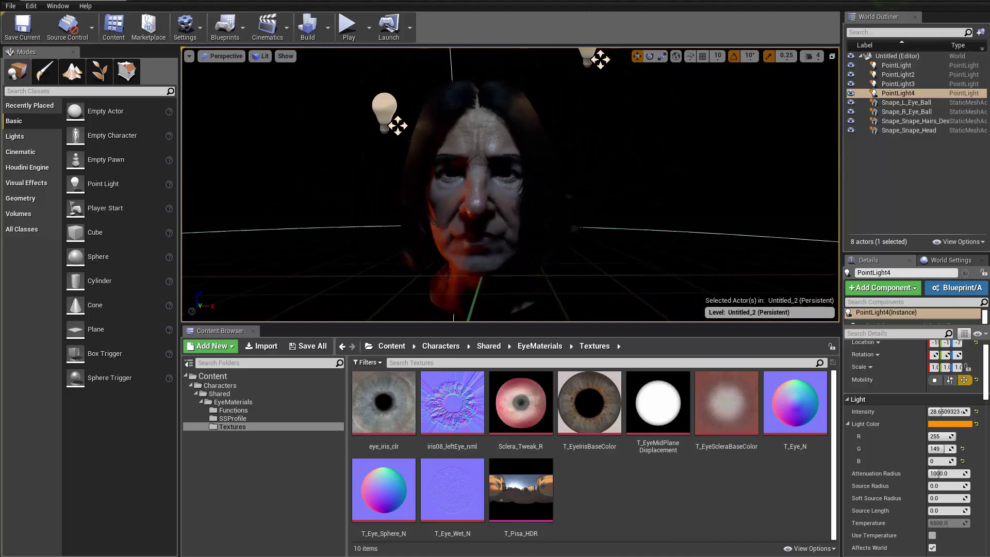
- Change PointLight4's light colour to a soft salmon, RGB 255, 186, 151
{"action": "left_click", "coordinate": [938, 425]}
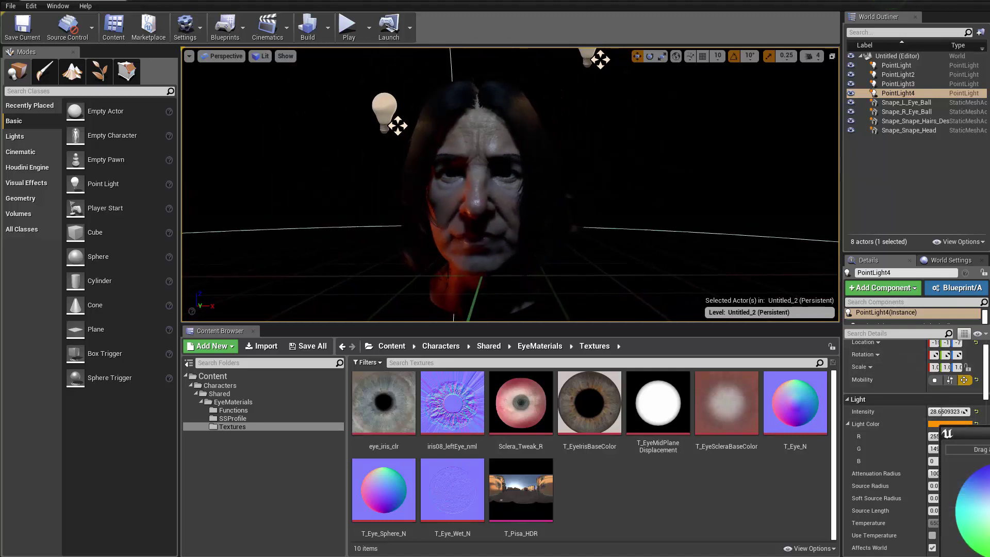
{"action": "left_click_drag", "start_coordinate": [866, 460], "coordinate": [850, 454]}
{"action": "left_click_drag", "start_coordinate": [874, 364], "coordinate": [836, 177]}
{"action": "mouse_move", "coordinate": [465, 284]}
{"action": "right_mouse_down"}
{"action": "mouse_move", "coordinate": [443, 299]}
{"action": "mouse_move", "coordinate": [438, 273]}
{"action": "mouse_move", "coordinate": [453, 271]}
{"action": "mouse_move", "coordinate": [453, 288]}
{"action": "mouse_move", "coordinate": [463, 263]}
{"action": "mouse_move", "coordinate": [465, 278]}
{"action": "right_mouse_up"}
{"action": "left_click", "coordinate": [872, 420]}
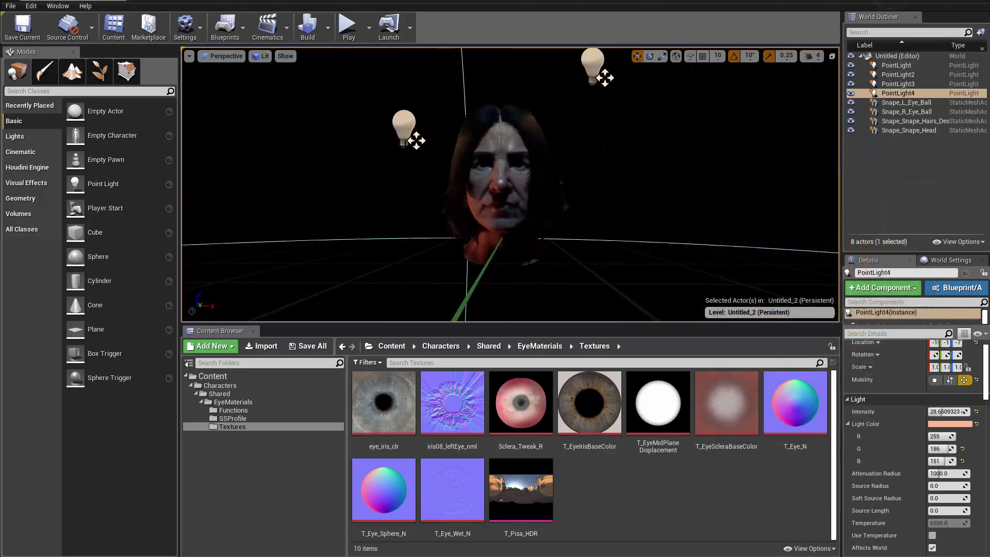
- Move PointLight2 closer to the side of the head, just above brow height
{"action": "left_click", "coordinate": [401, 123]}
{"action": "left_click_drag", "start_coordinate": [450, 131], "coordinate": [493, 135]}
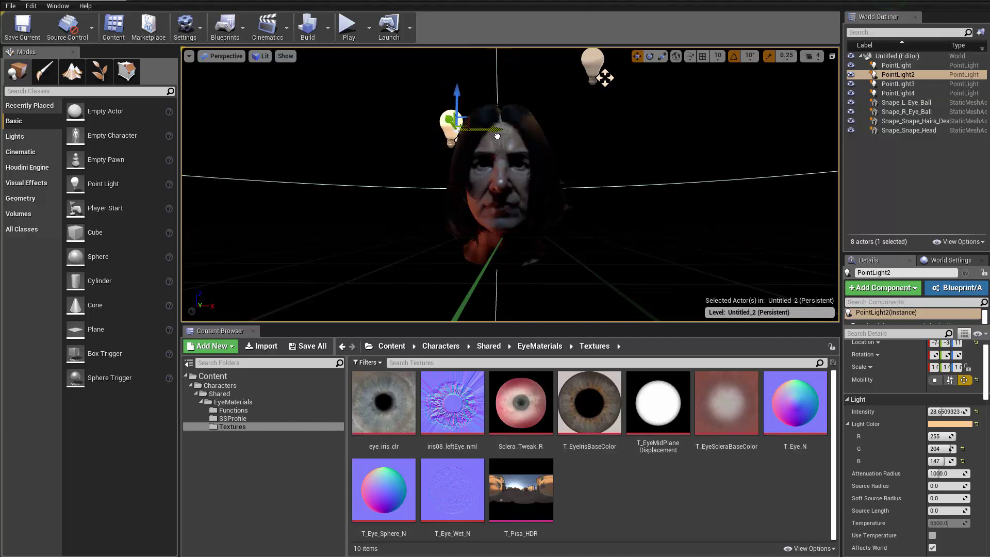
{"action": "left_click_drag", "start_coordinate": [474, 134], "coordinate": [479, 139]}
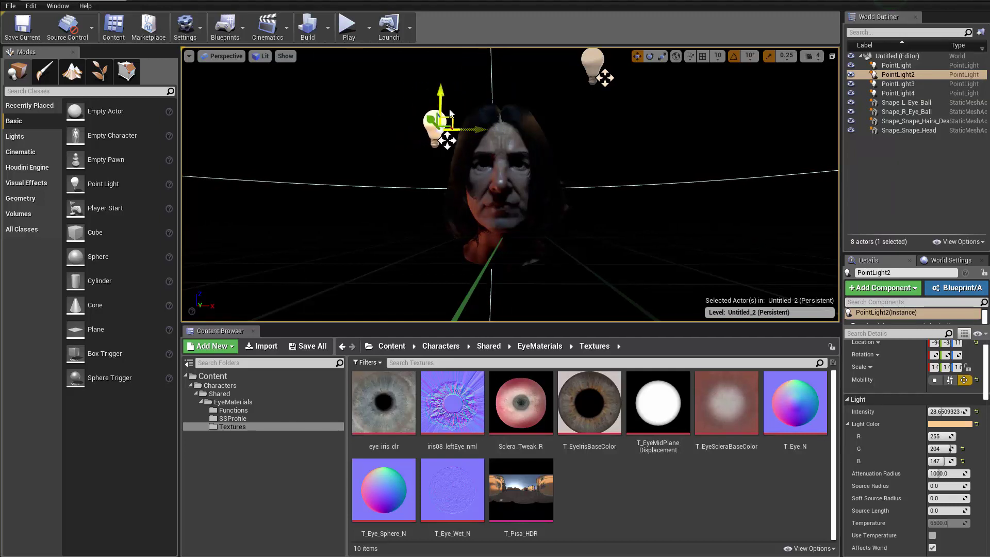
{"action": "left_click_drag", "start_coordinate": [446, 109], "coordinate": [415, 101]}
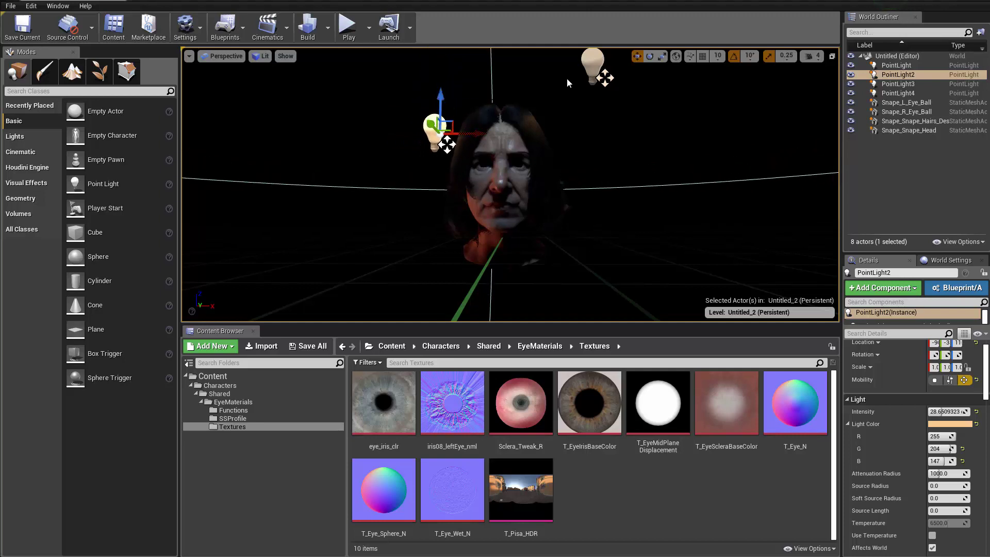
- Duplicate PointLight3 and place the copy lower and farther out to the side of the head
{"action": "left_click", "coordinate": [591, 65]}
{"action": "right_click_drag", "start_coordinate": [594, 67], "coordinate": [594, 44]}
{"action": "left_click_drag", "start_coordinate": [594, 66], "coordinate": [595, 43]}
{"action": "right_click_drag", "start_coordinate": [594, 43], "coordinate": [595, 31]}
{"action": "key", "text": "s"}
{"action": "mouse_move", "coordinate": [595, 74]}
{"action": "right_mouse_down"}
{"action": "mouse_move", "coordinate": [594, 97]}
{"action": "mouse_move", "coordinate": [595, 83]}
{"action": "right_mouse_up"}
{"action": "left_click_drag", "start_coordinate": [601, 60], "coordinate": [602, 145], "text": "alt"}
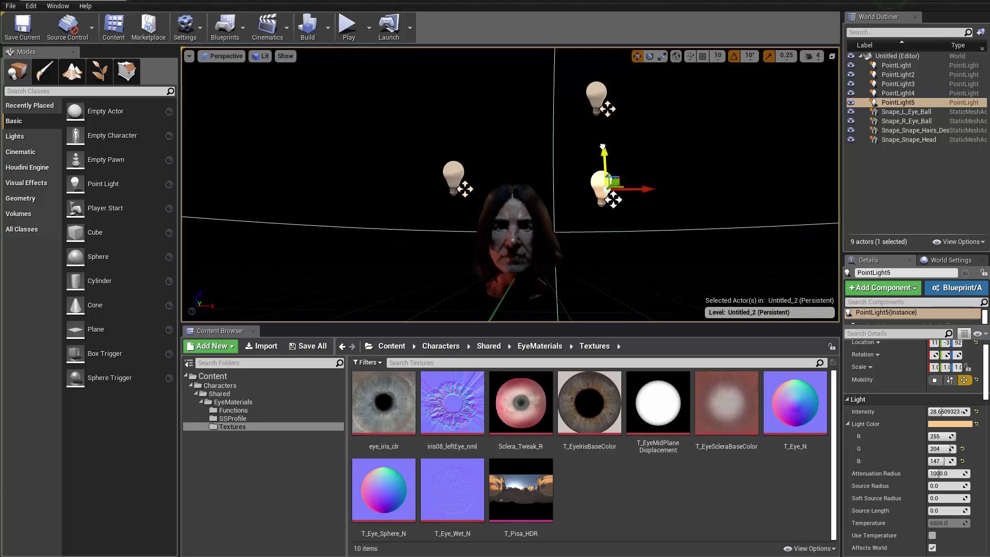
{"action": "left_click_drag", "start_coordinate": [643, 184], "coordinate": [744, 184]}
{"action": "right_click_drag", "start_coordinate": [744, 184], "coordinate": [741, 199]}
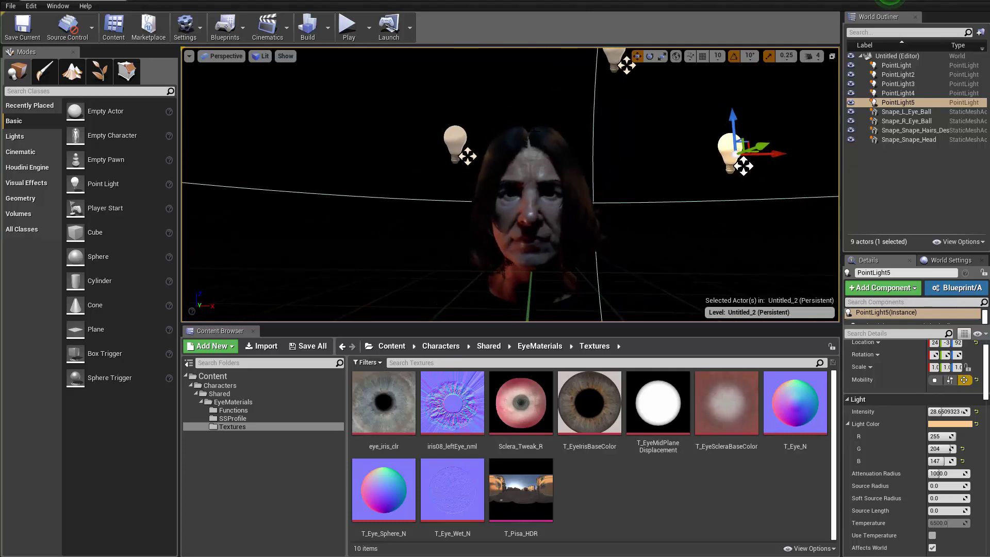
- Duplicate PointLight2 and reposition the copy above the head
{"action": "left_click", "coordinate": [449, 137]}
{"action": "left_click_drag", "start_coordinate": [500, 146], "coordinate": [235, 3], "text": "alt"}
{"action": "scroll", "coordinate": [387, 132], "scroll_direction": "down", "scroll_amount": 5}
{"action": "left_click_drag", "start_coordinate": [320, 62], "coordinate": [578, 89]}
{"action": "mouse_move", "coordinate": [578, 98]}
{"action": "right_mouse_down"}
{"action": "mouse_move", "coordinate": [588, 139]}
{"action": "mouse_move", "coordinate": [578, 100]}
{"action": "right_mouse_up"}
{"action": "key", "text": "w"}
{"action": "key", "text": "s"}
- Lower PointLight3 and bring it inward, close to the crown of the head
{"action": "left_click", "coordinate": [604, 64]}
{"action": "scroll", "coordinate": [602, 60], "scroll_direction": "down", "scroll_amount": 2}
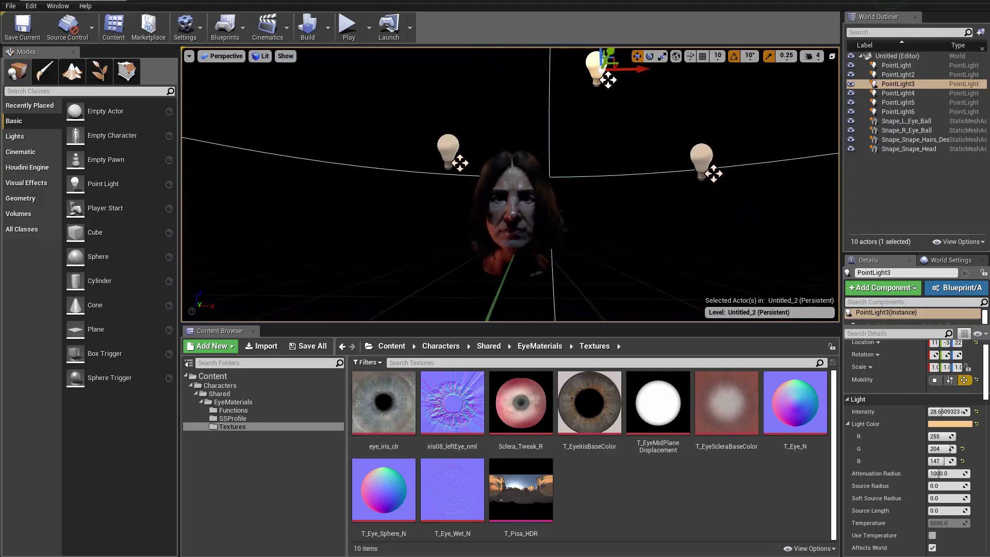
{"action": "left_click_drag", "start_coordinate": [602, 60], "coordinate": [602, 103]}
{"action": "key", "text": "w"}
{"action": "mouse_move", "coordinate": [637, 110]}
{"action": "right_mouse_down"}
{"action": "mouse_move", "coordinate": [634, 122]}
{"action": "mouse_move", "coordinate": [639, 111]}
{"action": "right_mouse_up"}
{"action": "left_click_drag", "start_coordinate": [641, 119], "coordinate": [582, 118]}
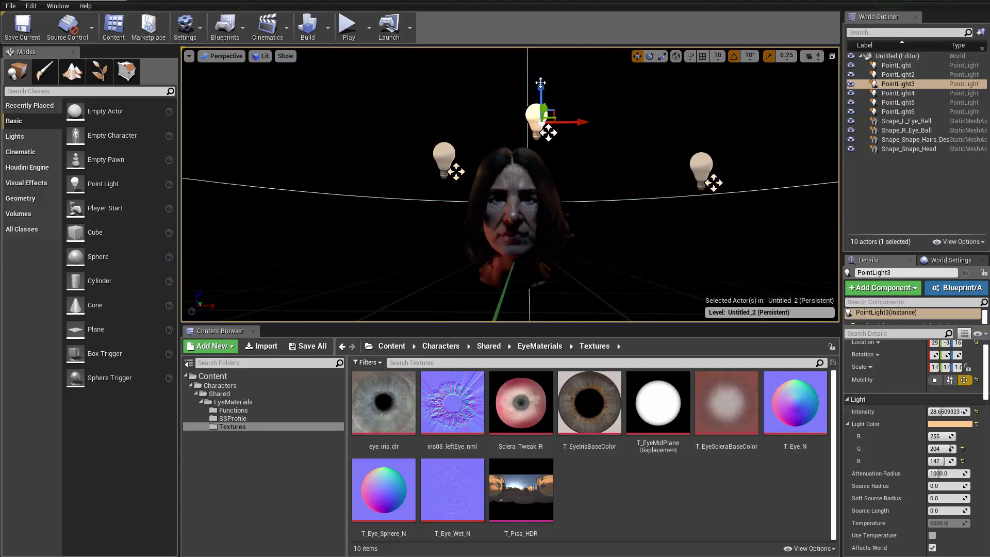
{"action": "left_click_drag", "start_coordinate": [538, 81], "coordinate": [544, 99]}
{"action": "left_click_drag", "start_coordinate": [577, 140], "coordinate": [599, 138]}
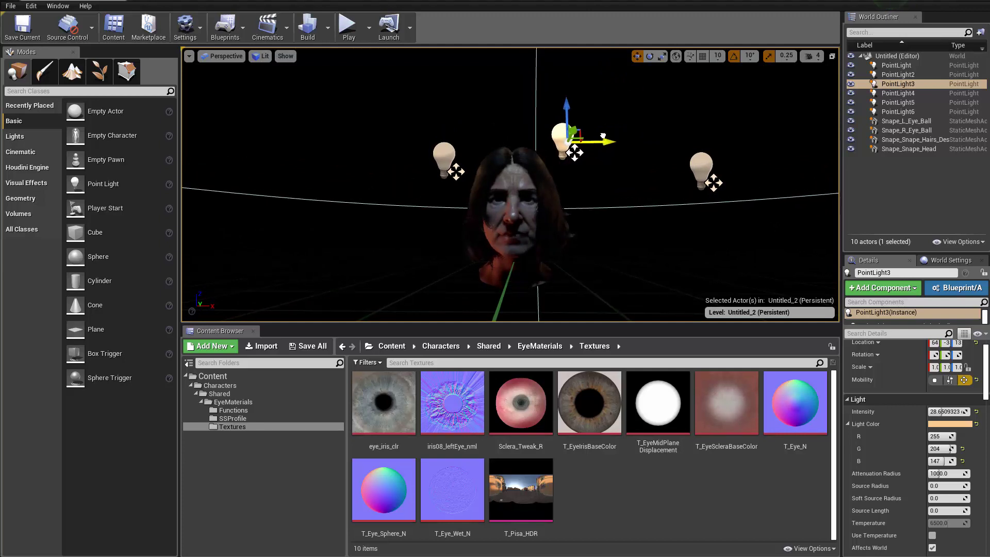
- Raise PointLight3 slightly and shift it a little farther outward from the crown
{"action": "left_click_drag", "start_coordinate": [566, 101], "coordinate": [570, 91]}
{"action": "left_click_drag", "start_coordinate": [604, 129], "coordinate": [582, 102]}
{"action": "right_click_drag", "start_coordinate": [460, 248], "coordinate": [372, 272]}
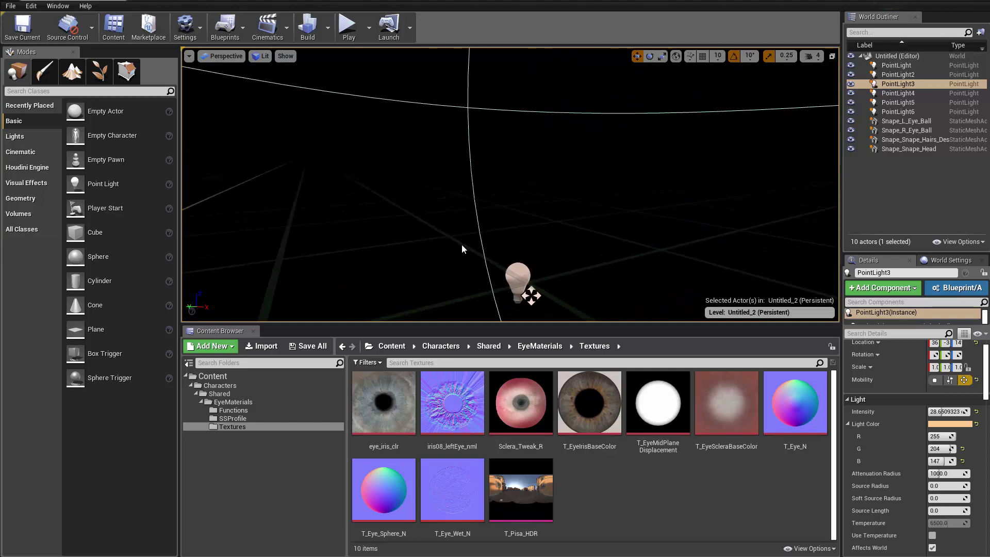
{"action": "right_click_drag", "start_coordinate": [526, 273], "coordinate": [652, 200]}
{"action": "right_click_drag", "start_coordinate": [543, 114], "coordinate": [622, 113]}
{"action": "left_click_drag", "start_coordinate": [629, 97], "coordinate": [651, 97]}
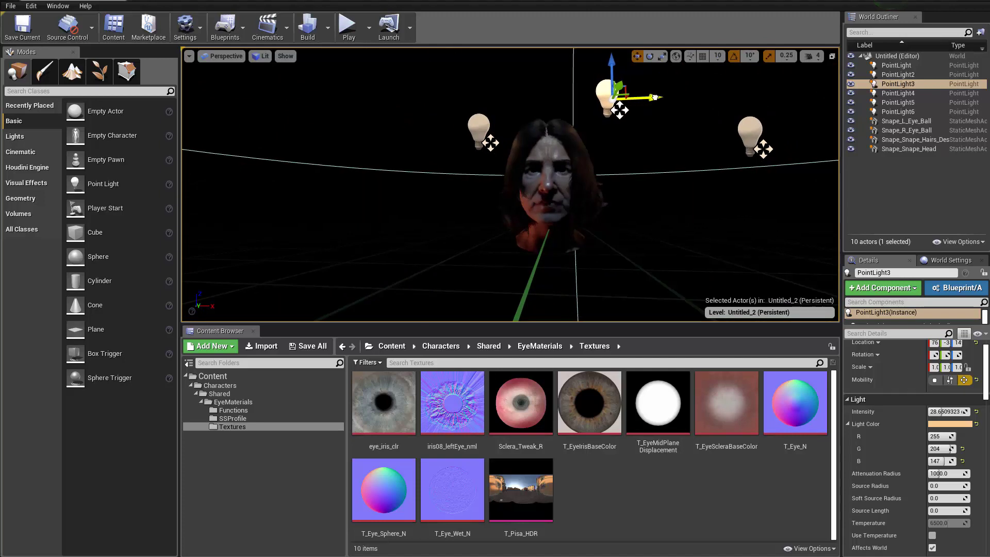
- Raise PointLight5 above head height on its side of the character
{"action": "left_click", "coordinate": [750, 132]}
{"action": "left_click_drag", "start_coordinate": [752, 111], "coordinate": [748, 66]}
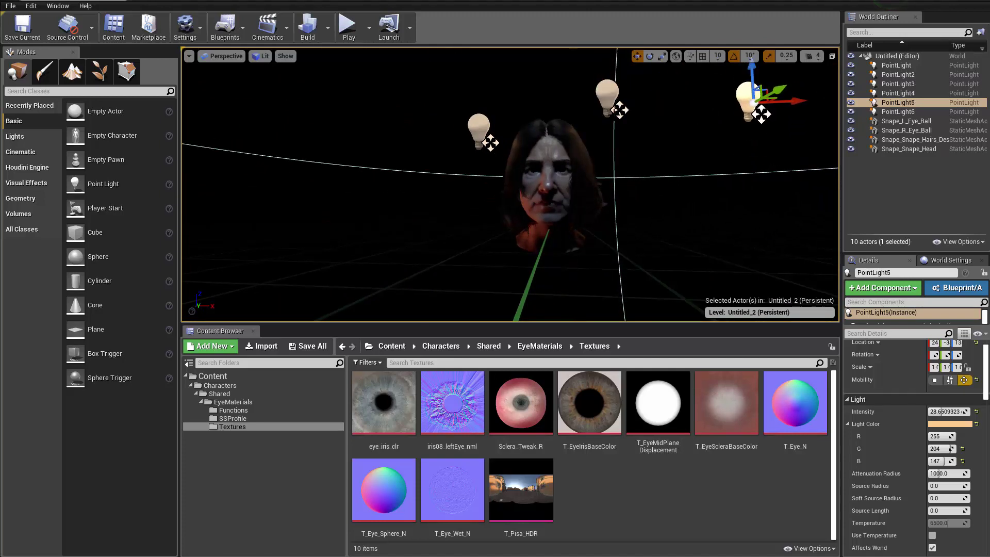
{"action": "right_click_drag", "start_coordinate": [547, 186], "coordinate": [522, 186]}
{"action": "key", "text": "g"}
{"action": "key", "text": "g"}
{"action": "right_click_drag", "start_coordinate": [586, 157], "coordinate": [596, 137]}
- Select the blue front light, PointLight, and adjust its height and sideways position
{"action": "left_click", "coordinate": [494, 108]}
{"action": "right_click_drag", "start_coordinate": [494, 107], "coordinate": [539, 73]}
{"action": "left_click_drag", "start_coordinate": [521, 67], "coordinate": [521, 111]}
{"action": "mouse_move", "coordinate": [513, 96]}
{"action": "right_mouse_down"}
{"action": "mouse_move", "coordinate": [518, 107]}
{"action": "mouse_move", "coordinate": [518, 97]}
{"action": "right_mouse_up"}
{"action": "left_click_drag", "start_coordinate": [518, 94], "coordinate": [510, 48]}
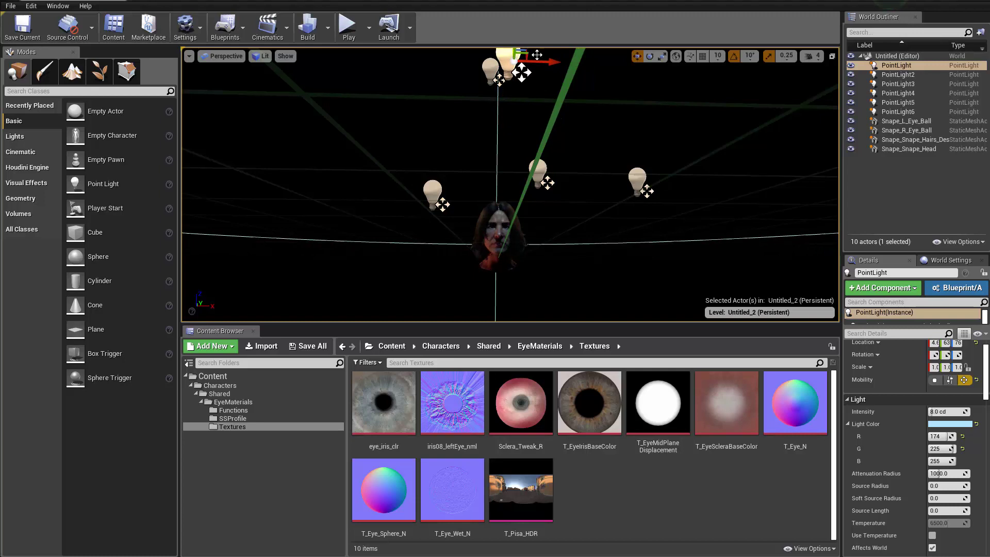
{"action": "mouse_move", "coordinate": [610, 64]}
{"action": "left_mouse_down"}
{"action": "mouse_move", "coordinate": [623, 65]}
{"action": "mouse_move", "coordinate": [593, 65]}
{"action": "left_mouse_up"}
{"action": "right_click_drag", "start_coordinate": [561, 92], "coordinate": [560, 78]}
{"action": "left_click_drag", "start_coordinate": [544, 95], "coordinate": [545, 81]}
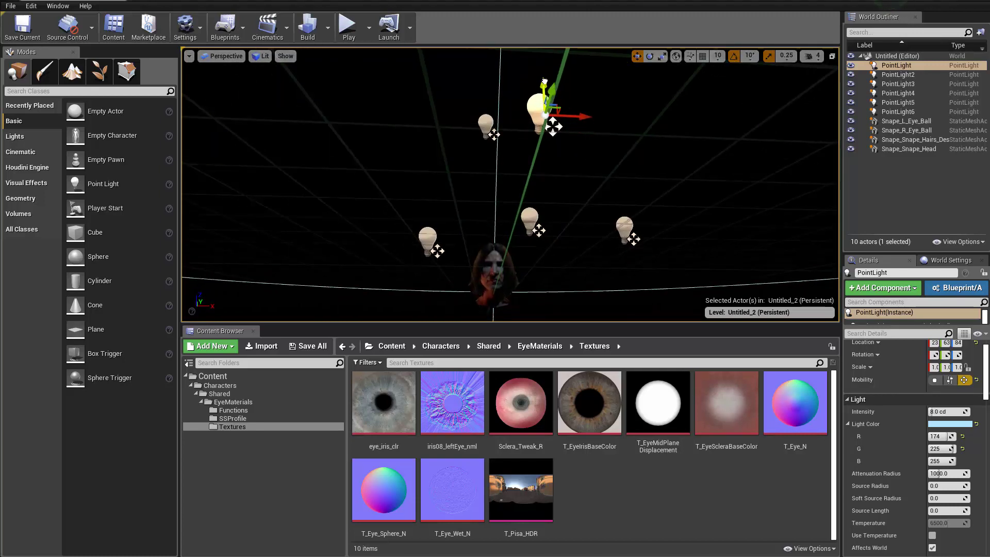
- Lower PointLight and shift it farther sideways so it lights the face at an angle
{"action": "key", "text": "w"}
{"action": "right_click_drag", "start_coordinate": [544, 83], "coordinate": [544, 106]}
{"action": "key", "text": "w"}
{"action": "key", "text": "d"}
{"action": "key", "text": "a"}
{"action": "key", "text": "s"}
{"action": "key", "text": "d"}
{"action": "key", "text": "g"}
{"action": "key", "text": "w"}
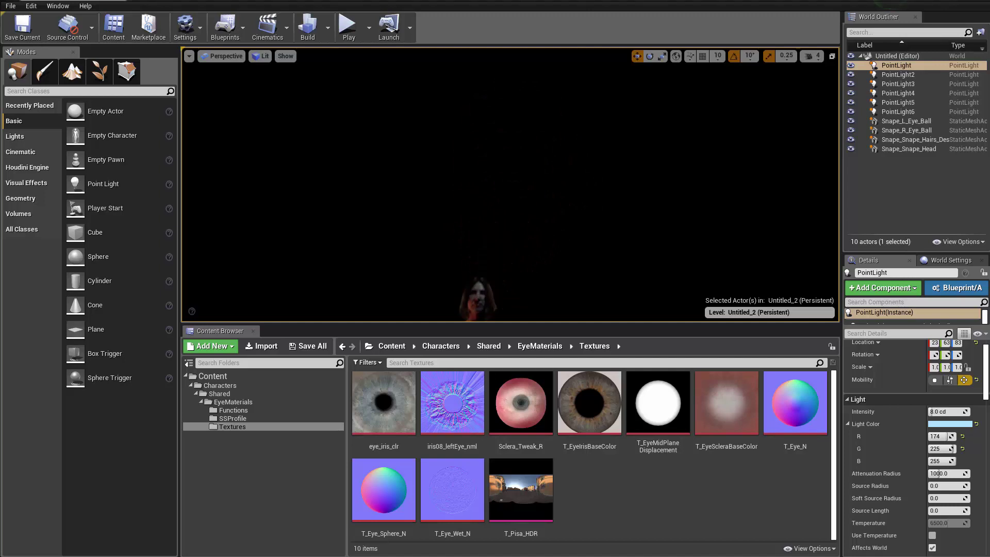
{"action": "key", "text": "g"}
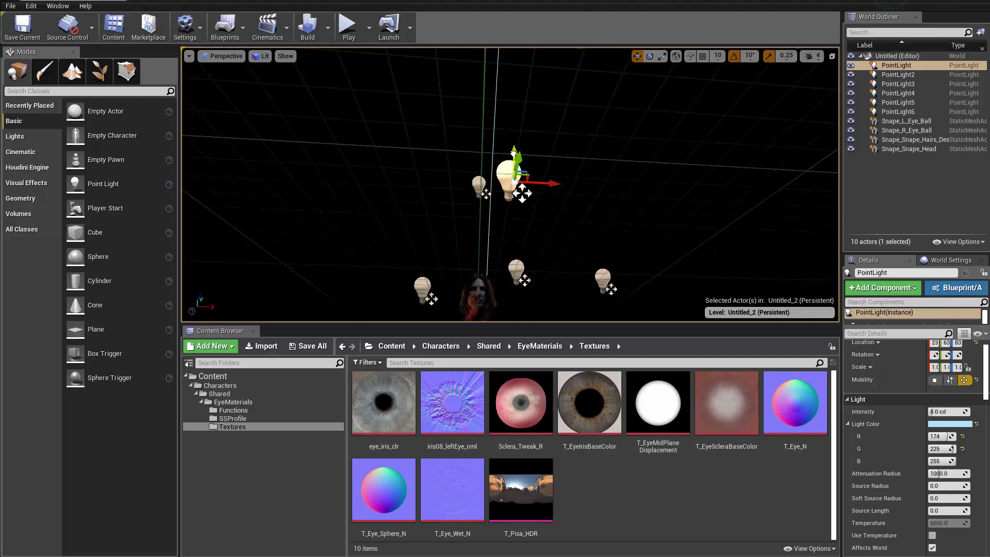
{"action": "mouse_move", "coordinate": [504, 193]}
{"action": "right_mouse_down"}
{"action": "mouse_move", "coordinate": [487, 245]}
{"action": "mouse_move", "coordinate": [505, 193]}
{"action": "right_mouse_up"}
{"action": "key", "text": "w"}
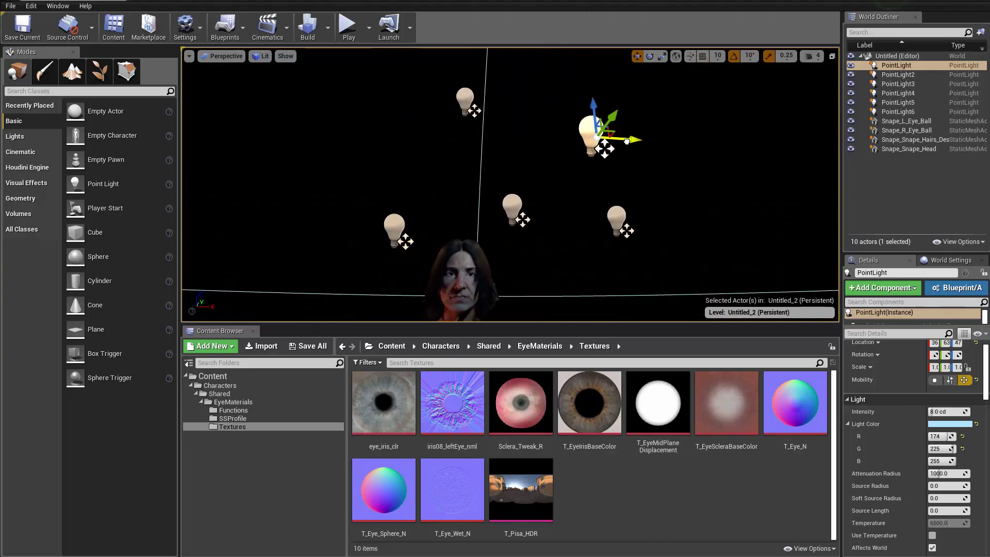
- Raise PointLight moderately and move it slightly farther to the side, checking the face from the front
{"action": "left_click_drag", "start_coordinate": [593, 113], "coordinate": [603, 69]}
{"action": "right_click_drag", "start_coordinate": [603, 69], "coordinate": [592, 96]}
{"action": "key", "text": "w"}
{"action": "key", "text": "w"}
{"action": "key", "text": "s"}
{"action": "key", "text": "w"}
{"action": "key", "text": "s"}
{"action": "mouse_move", "coordinate": [709, 103]}
{"action": "right_mouse_down"}
{"action": "mouse_move", "coordinate": [696, 109]}
{"action": "mouse_move", "coordinate": [709, 108]}
{"action": "right_mouse_up"}
{"action": "key", "text": "s"}
{"action": "key", "text": "d"}
{"action": "key", "text": "a"}
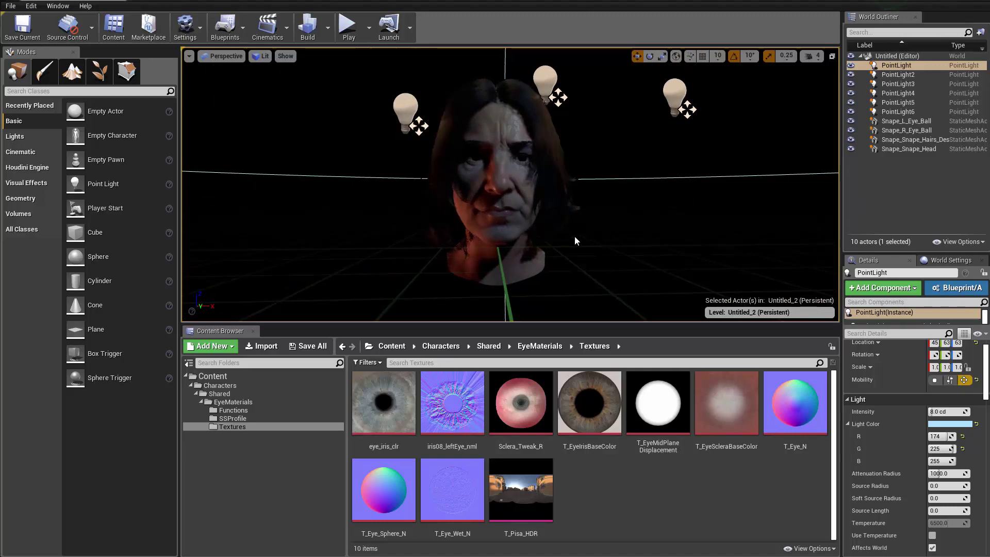
- Deselect the light and hide the light icons and grid with game view, framing the portrait
{"action": "left_click", "coordinate": [598, 250]}
{"action": "key", "text": "g"}
{"action": "right_click_drag", "start_coordinate": [598, 250], "coordinate": [591, 250]}
{"action": "key", "text": "w"}
{"action": "key", "text": "s"}
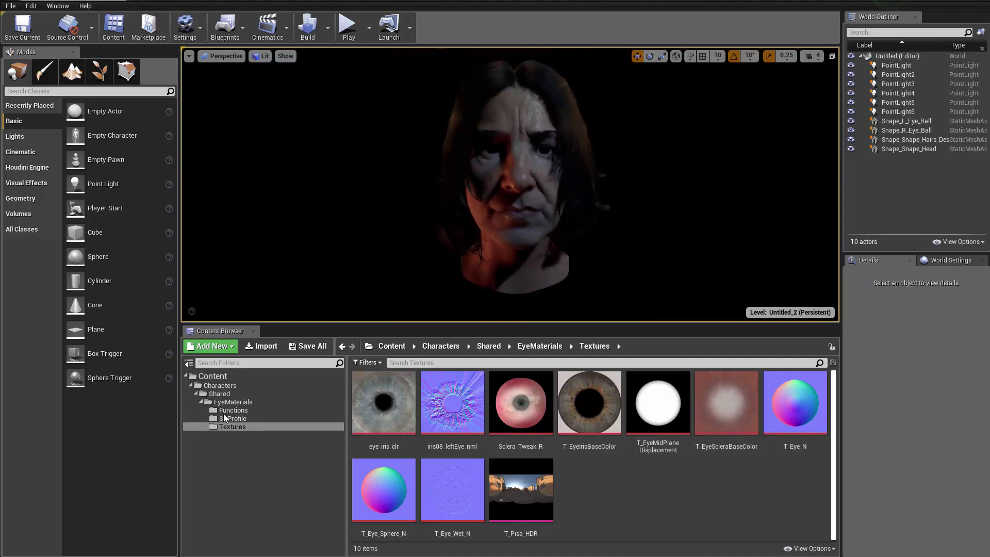
- Open Skin_Mtl_Inst from the root Content folder and open its Skin_SSS_Profile subsurface profile beside the viewport
{"action": "left_click", "coordinate": [228, 377]}
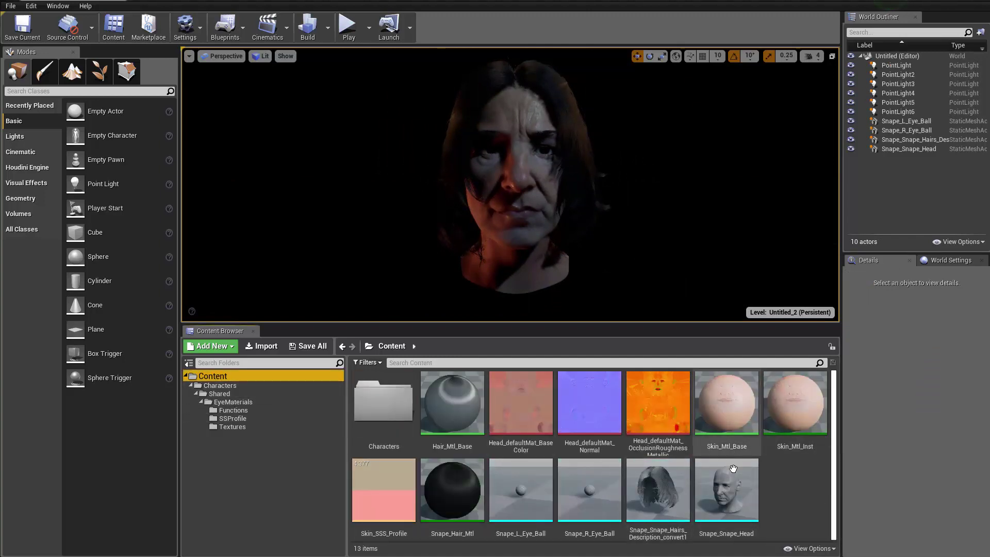
{"action": "double_click", "coordinate": [795, 411]}
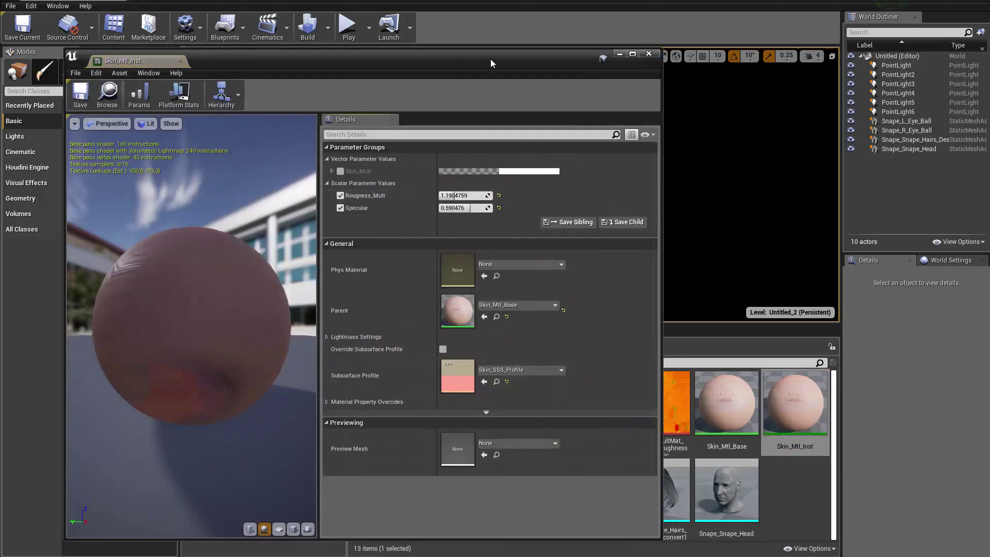
{"action": "left_click_drag", "start_coordinate": [139, 60], "coordinate": [674, 72]}
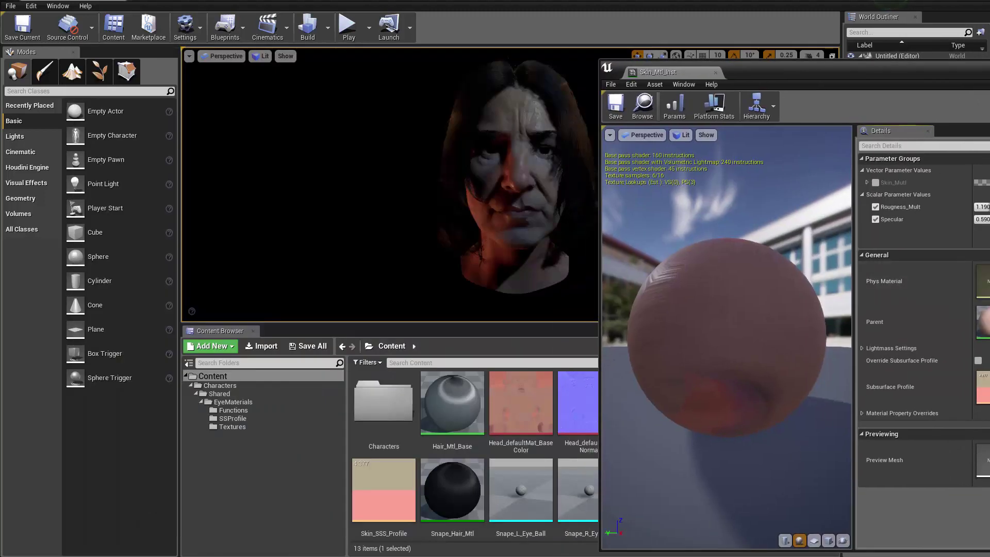
{"action": "left_click_drag", "start_coordinate": [989, 350], "coordinate": [989, 352]}
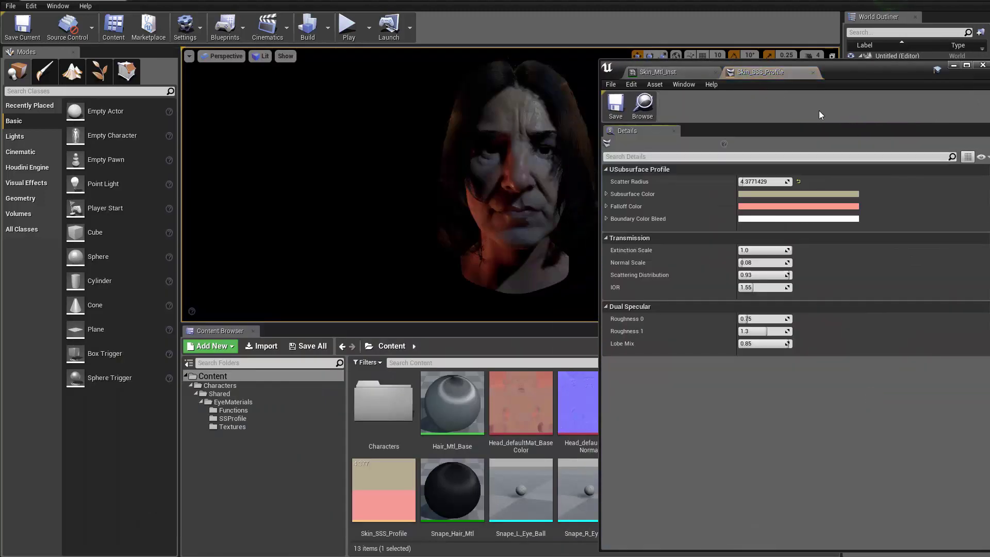
- Set the skin profile's Scatter Radius to about 3.9, comparing the effect on the face
{"action": "left_click_drag", "start_coordinate": [743, 182], "coordinate": [763, 182]}
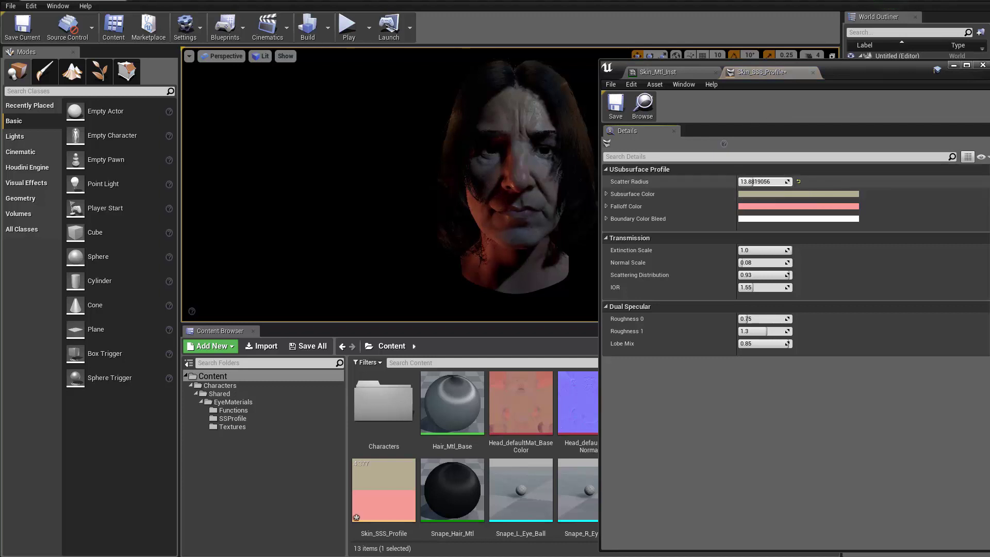
{"action": "right_click_drag", "start_coordinate": [556, 227], "coordinate": [608, 221], "text": "alt"}
{"action": "left_click_drag", "start_coordinate": [763, 182], "coordinate": [752, 182]}
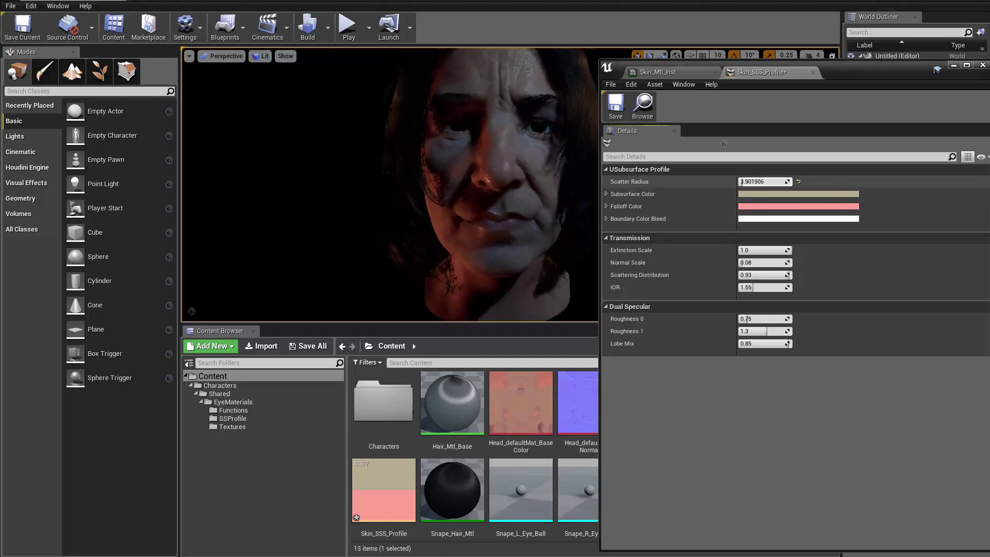
{"action": "right_click_drag", "start_coordinate": [557, 206], "coordinate": [505, 207], "text": "alt"}
{"action": "left_click_drag", "start_coordinate": [505, 208], "coordinate": [474, 207], "text": "alt"}
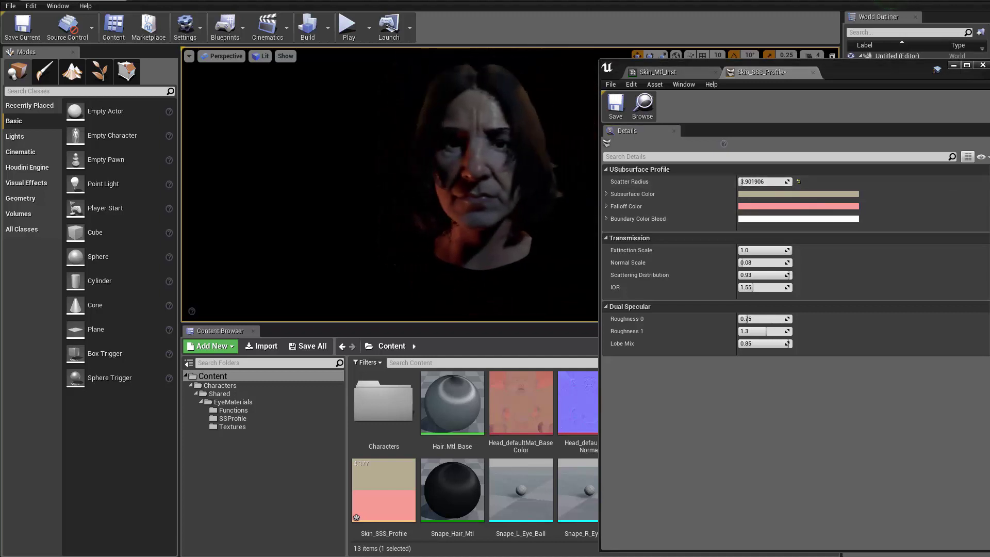
- Put away the skin profile editor and lower the viewport's EV100 exposure to brighten the head
{"action": "left_click_drag", "start_coordinate": [906, 73], "coordinate": [842, 102]}
{"action": "left_click", "coordinate": [919, 94]}
{"action": "left_click", "coordinate": [259, 62]}
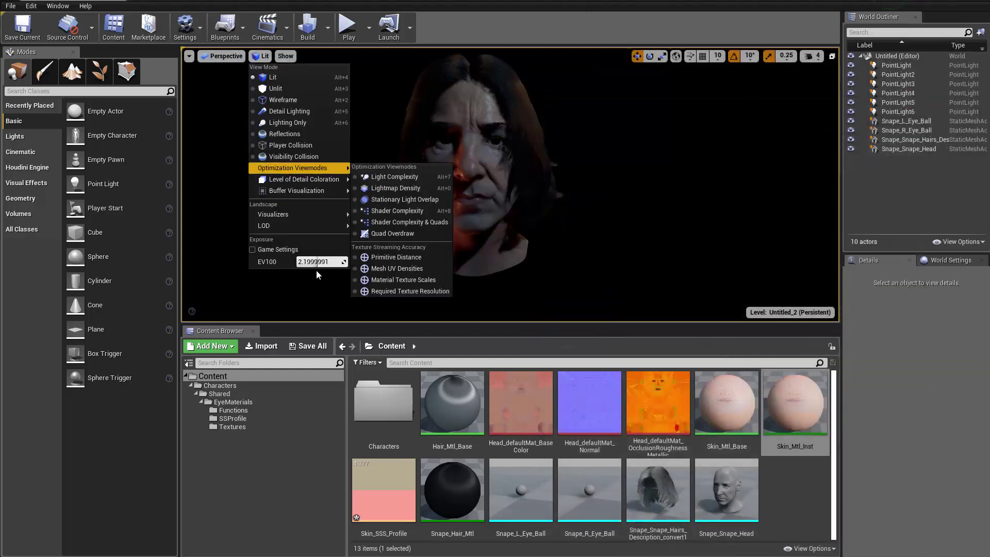
{"action": "left_click_drag", "start_coordinate": [315, 262], "coordinate": [315, 262]}
- Examine the skin, eyes and hair up close from several angles under the brighter exposure
{"action": "left_click_drag", "start_coordinate": [592, 239], "coordinate": [619, 239], "text": "alt"}
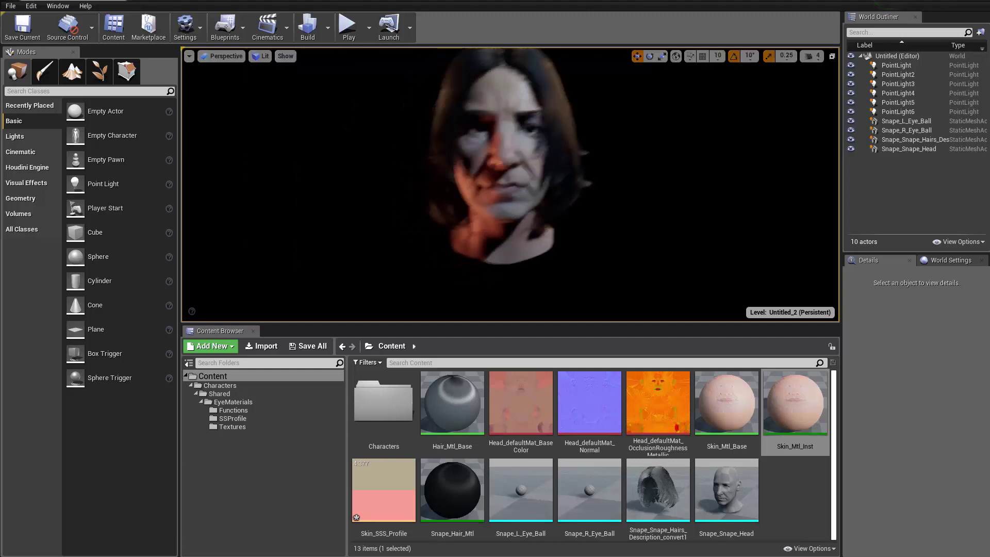
{"action": "right_click_drag", "start_coordinate": [592, 239], "coordinate": [629, 238], "text": "alt"}
{"action": "mouse_move", "coordinate": [592, 239]}
{"action": "left_mouse_down", "text": "alt"}
{"action": "mouse_move", "coordinate": [603, 239]}
{"action": "mouse_move", "coordinate": [585, 239]}
{"action": "left_mouse_up", "text": "alt"}
{"action": "right_click_drag", "start_coordinate": [592, 239], "coordinate": [618, 238], "text": "alt"}
{"action": "left_click_drag", "start_coordinate": [592, 238], "coordinate": [572, 235], "text": "alt"}
{"action": "right_click_drag", "start_coordinate": [592, 238], "coordinate": [665, 239], "text": "alt"}
{"action": "left_click_drag", "start_coordinate": [592, 239], "coordinate": [572, 239], "text": "alt"}
{"action": "left_click_drag", "start_coordinate": [376, 170], "coordinate": [384, 163]}
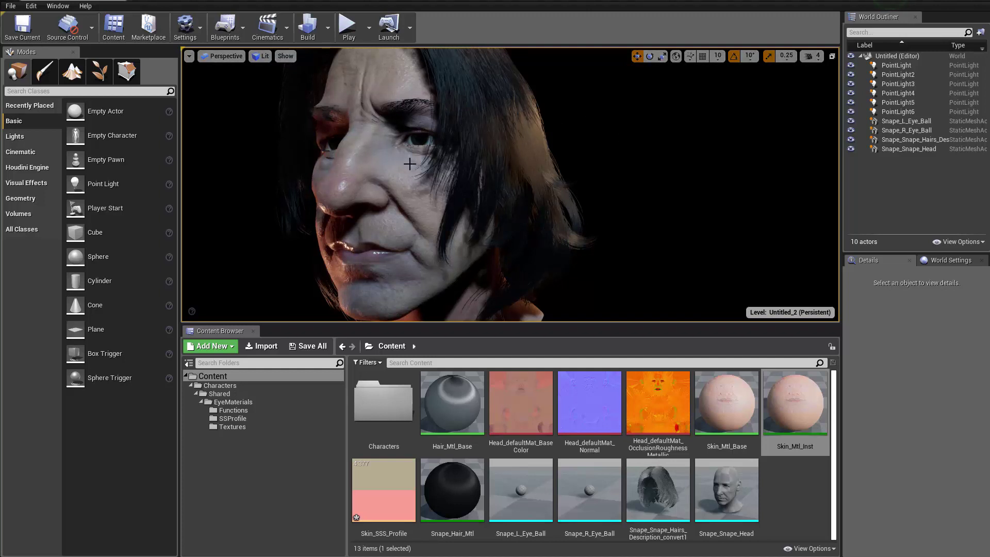
- Set the viewport's horizontal field of view to 50 and reframe the whole head
{"action": "left_click", "coordinate": [230, 58]}
{"action": "left_click", "coordinate": [190, 56]}
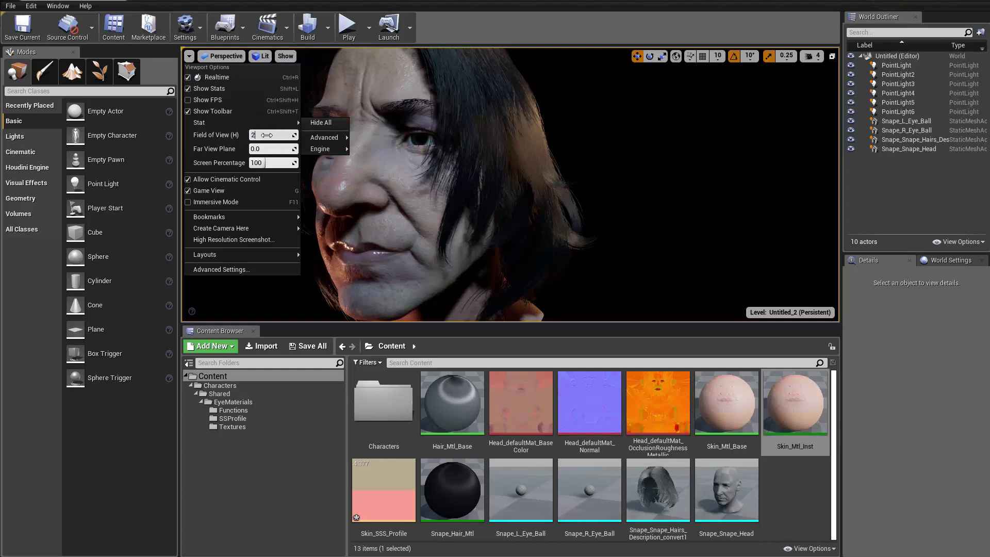
{"action": "key", "text": "Return"}
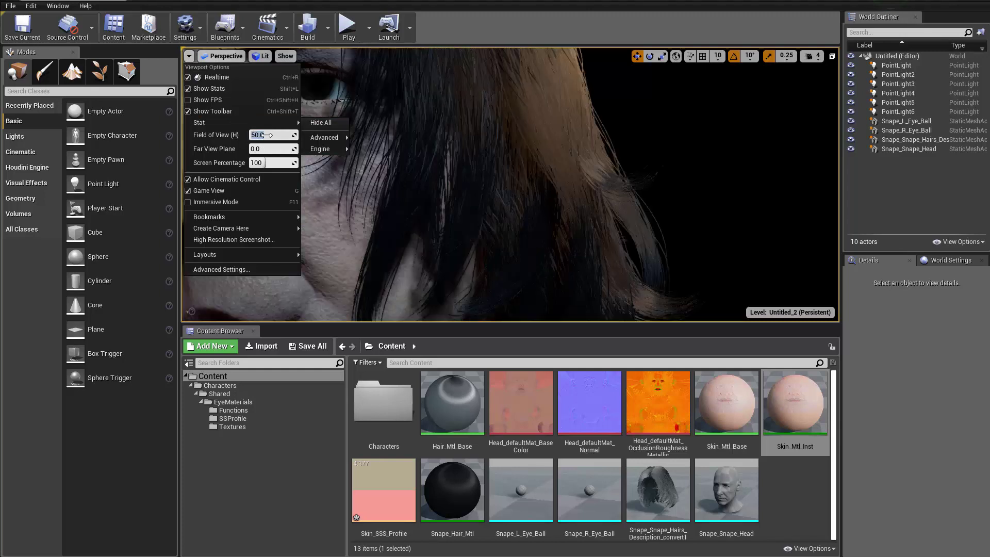
{"action": "left_click", "coordinate": [392, 134]}
{"action": "left_click_drag", "start_coordinate": [392, 134], "coordinate": [494, 134], "text": "alt"}
{"action": "right_click_drag", "start_coordinate": [495, 134], "coordinate": [464, 139]}
{"action": "right_click_drag", "start_coordinate": [464, 180], "coordinate": [408, 180], "text": "alt"}
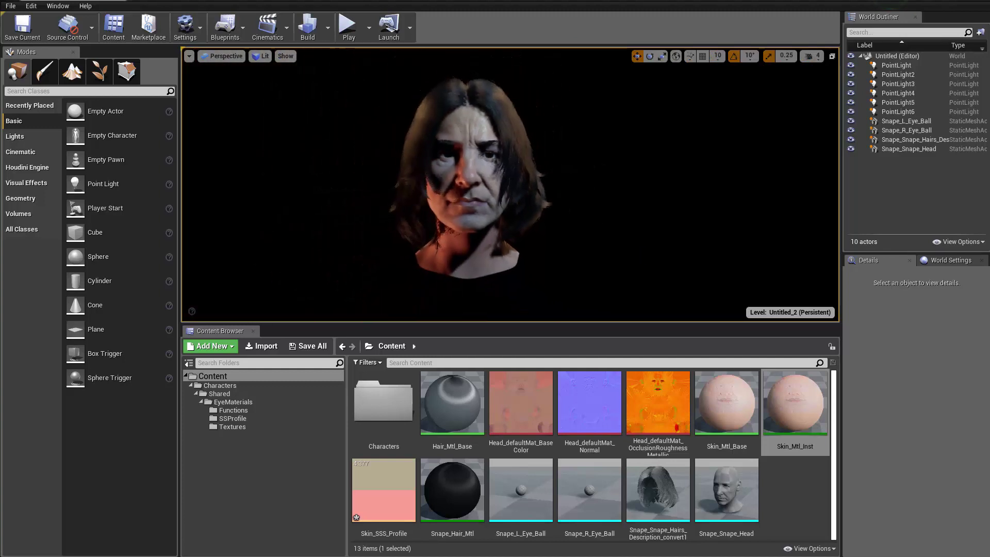
- Show the light icons again and push PointLight2 farther back behind the head
{"action": "right_click_drag", "start_coordinate": [357, 151], "coordinate": [376, 151], "text": "alt"}
{"action": "key", "text": "g"}
{"action": "left_click", "coordinate": [314, 64]}
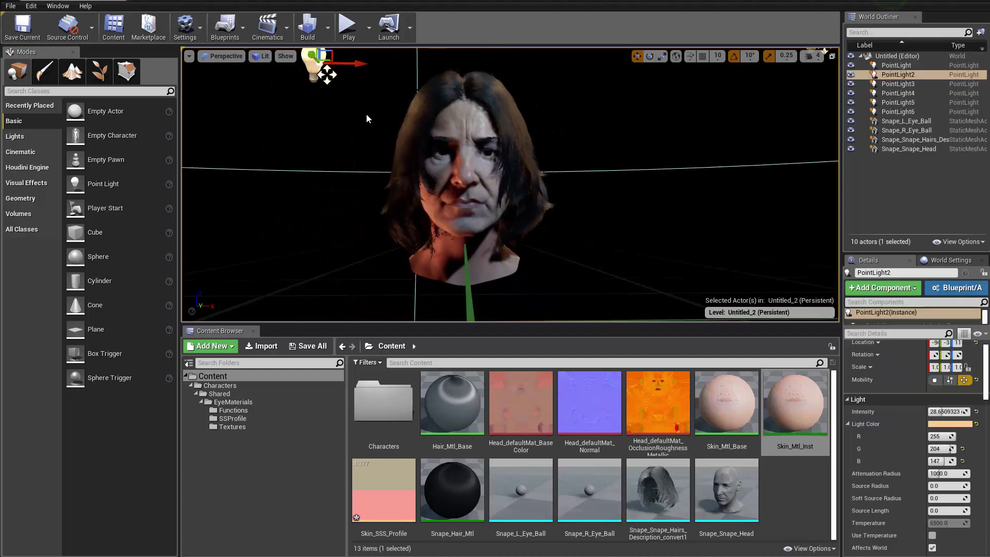
{"action": "right_click_drag", "start_coordinate": [335, 67], "coordinate": [348, 67]}
{"action": "left_click_drag", "start_coordinate": [340, 66], "coordinate": [397, 117]}
- Push PointLight3 and PointLight5 farther back behind the head as rim lights
{"action": "right_click_drag", "start_coordinate": [514, 113], "coordinate": [531, 72]}
{"action": "left_click", "coordinate": [517, 54]}
{"action": "left_click_drag", "start_coordinate": [486, 148], "coordinate": [458, 208]}
{"action": "left_click", "coordinate": [677, 181]}
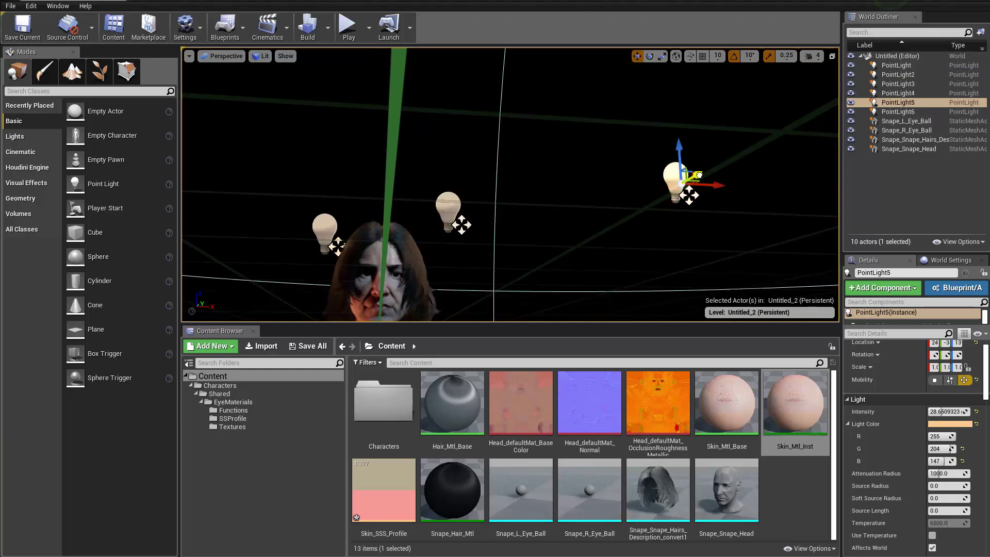
{"action": "left_click_drag", "start_coordinate": [698, 176], "coordinate": [577, 241]}
{"action": "right_click_drag", "start_coordinate": [576, 241], "coordinate": [597, 247]}
- Clear the selection and return to game view with the head framed from the front
{"action": "left_click", "coordinate": [561, 118]}
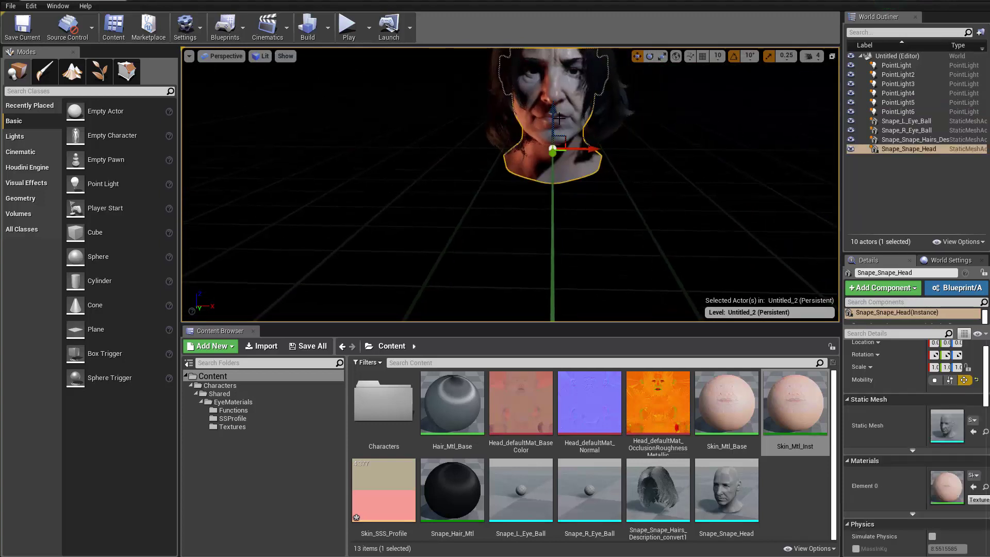
{"action": "right_click_drag", "start_coordinate": [562, 118], "coordinate": [515, 142]}
{"action": "key", "text": "Escape"}
{"action": "key", "text": "g"}
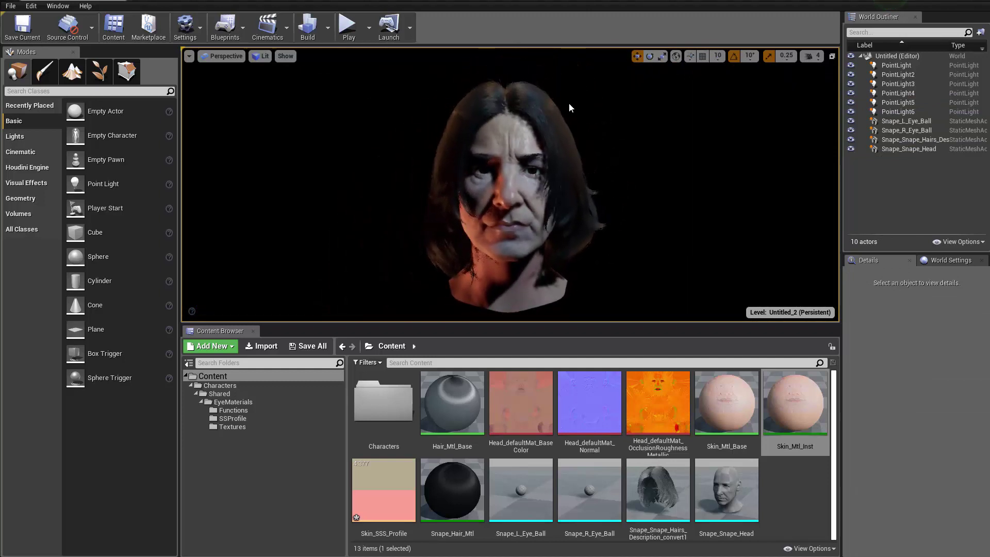
- Show the light icons again and delete PointLight3, the rim light above the head
{"action": "right_click_drag", "start_coordinate": [646, 152], "coordinate": [621, 156]}
{"action": "key", "text": "g"}
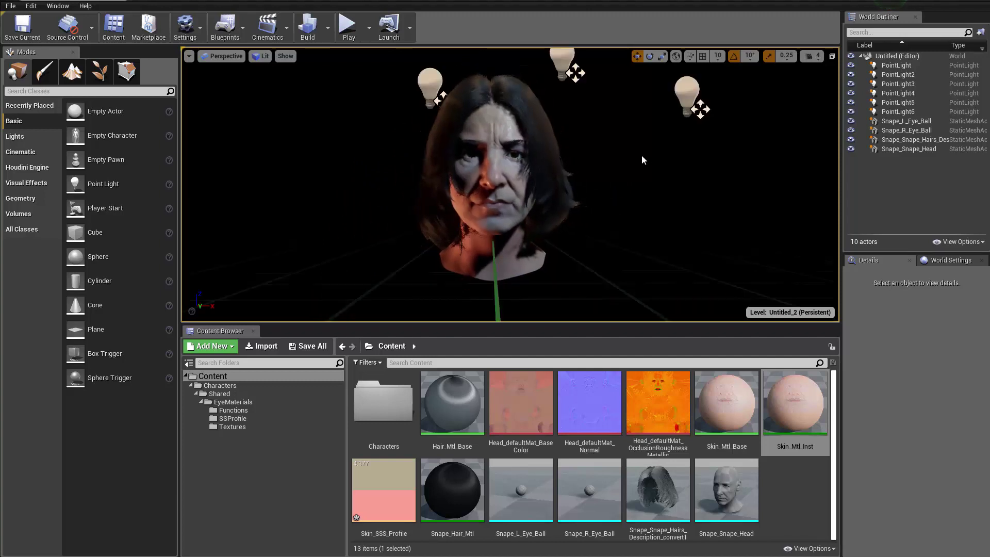
{"action": "left_click", "coordinate": [570, 72]}
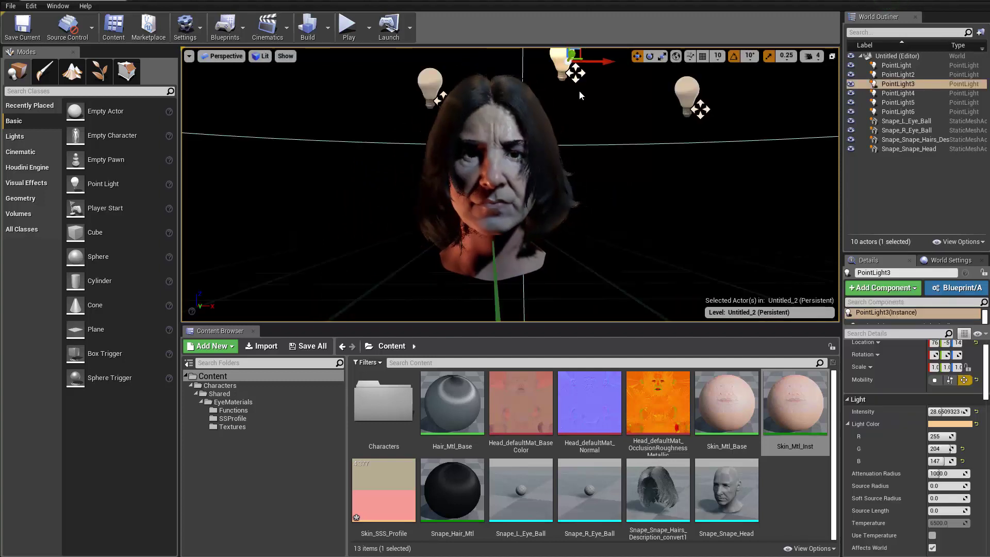
{"action": "key", "text": "Delete"}
- Move the rim lights PointLight5 and PointLight2 farther outward on either side of the head
{"action": "left_click", "coordinate": [693, 92]}
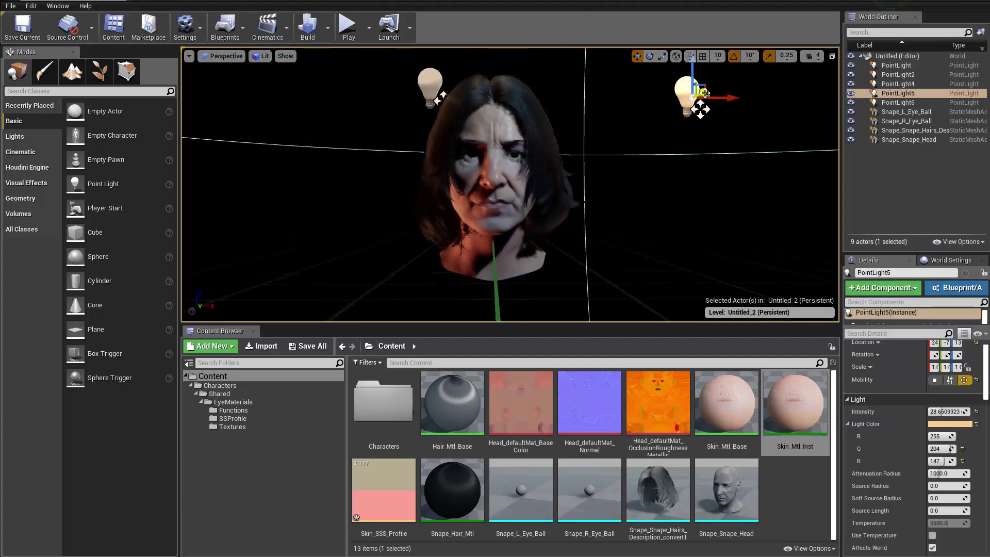
{"action": "left_click_drag", "start_coordinate": [700, 109], "coordinate": [755, 84]}
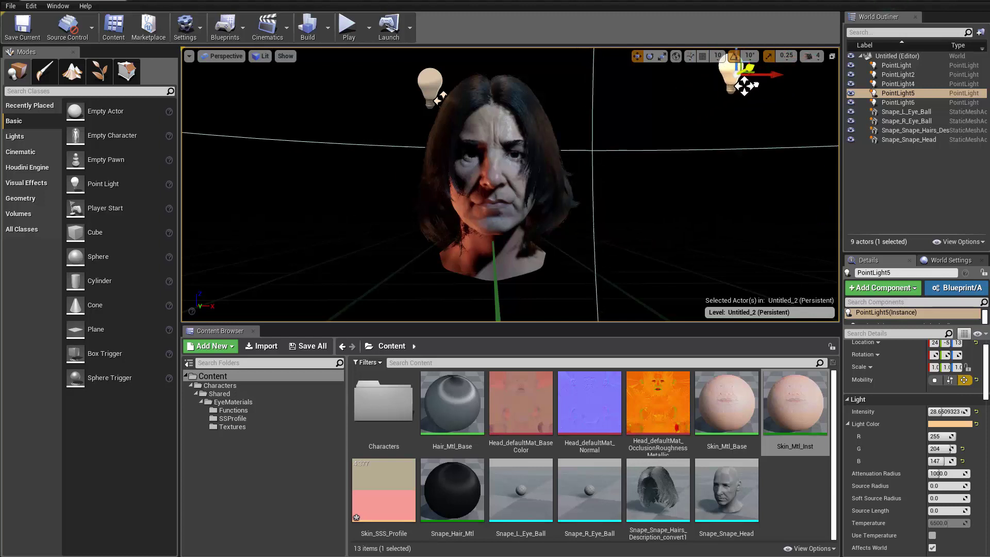
{"action": "left_click", "coordinate": [432, 85]}
{"action": "left_click_drag", "start_coordinate": [470, 89], "coordinate": [391, 89]}
{"action": "right_click_drag", "start_coordinate": [391, 90], "coordinate": [407, 74]}
- Delete PointLight6 from the scene
{"action": "left_click", "coordinate": [487, 82]}
{"action": "right_click_drag", "start_coordinate": [488, 81], "coordinate": [501, 238]}
{"action": "key", "text": "Delete"}
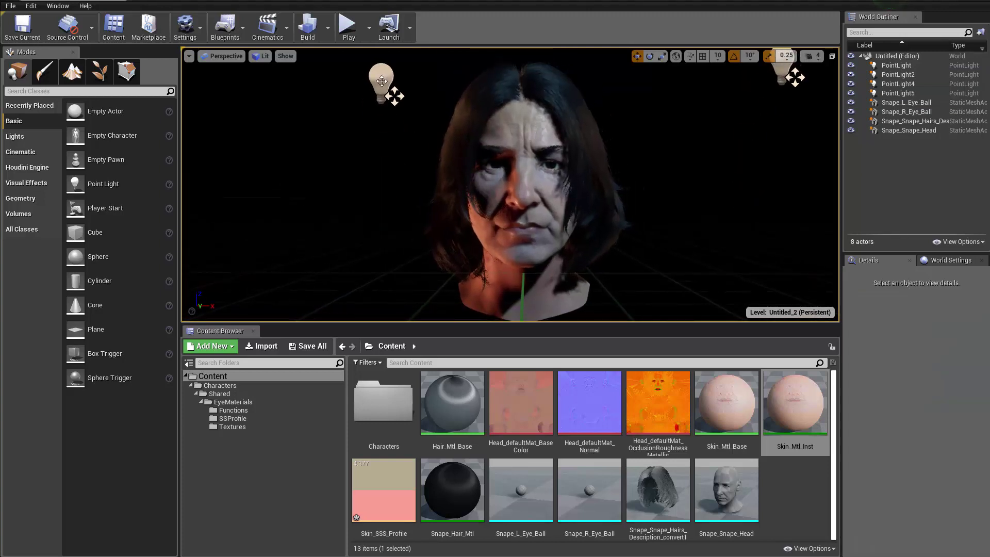
- Shift PointLight2 sideways back toward the head, and frame the face close up without the light icons
{"action": "left_click", "coordinate": [385, 85]}
{"action": "left_click_drag", "start_coordinate": [423, 85], "coordinate": [470, 87]}
{"action": "right_click_drag", "start_coordinate": [471, 87], "coordinate": [471, 85]}
{"action": "key", "text": "w"}
{"action": "scroll", "coordinate": [433, 92], "scroll_direction": "up", "scroll_amount": 4}
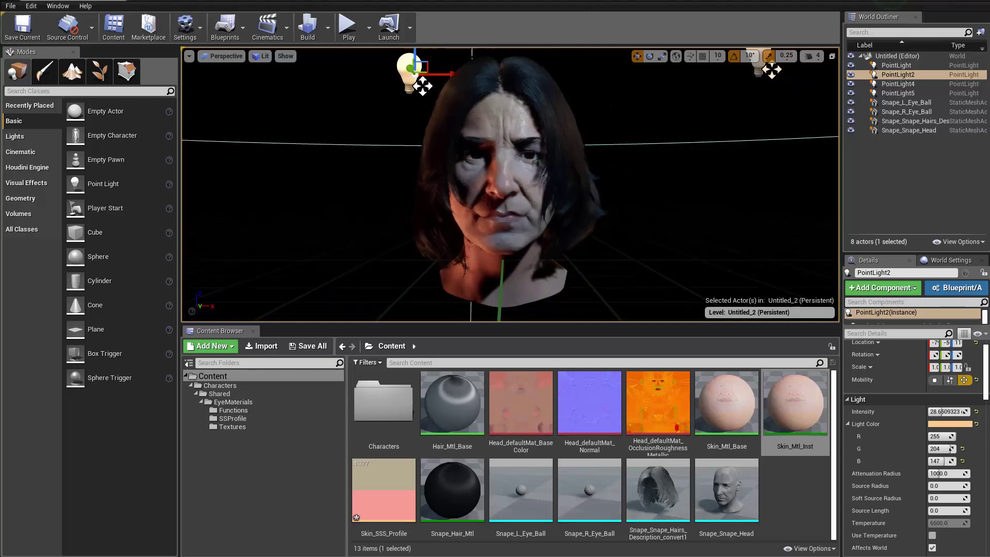
{"action": "scroll", "coordinate": [433, 91], "scroll_direction": "up", "scroll_amount": 3}
{"action": "scroll", "coordinate": [518, 197], "scroll_direction": "down", "scroll_amount": 5}
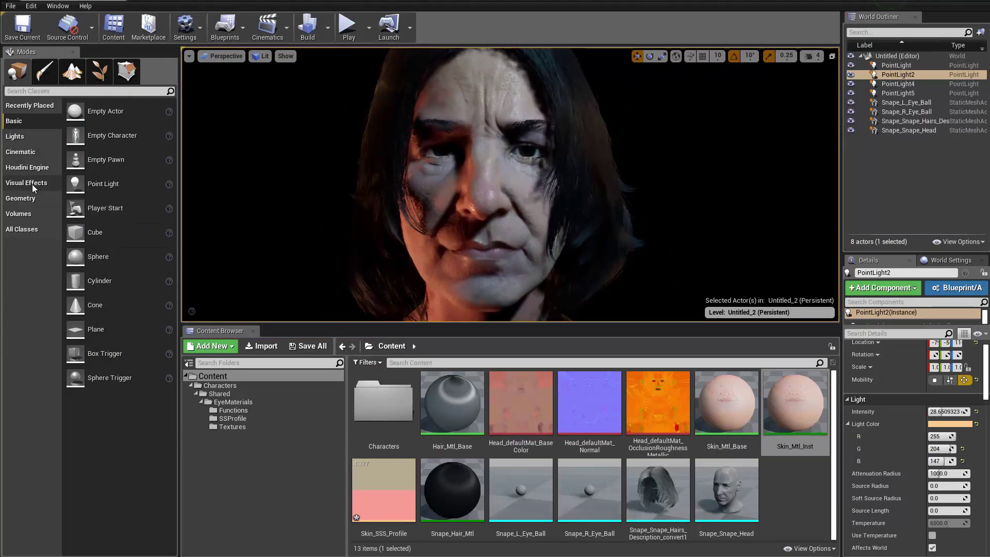
- Find the Post Process Volume among the placeable volumes and add one to the scene beside the head
{"action": "left_click", "coordinate": [31, 215]}
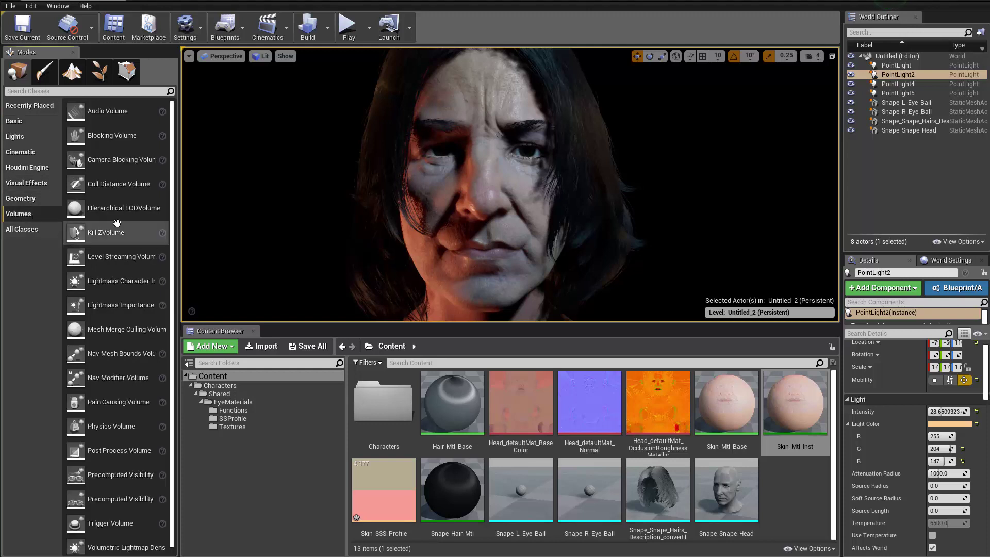
{"action": "left_click", "coordinate": [73, 91]}
{"action": "type", "text": "post"}
{"action": "left_click_drag", "start_coordinate": [75, 112], "coordinate": [410, 154]}
{"action": "left_click_drag", "start_coordinate": [315, 242], "coordinate": [316, 242]}
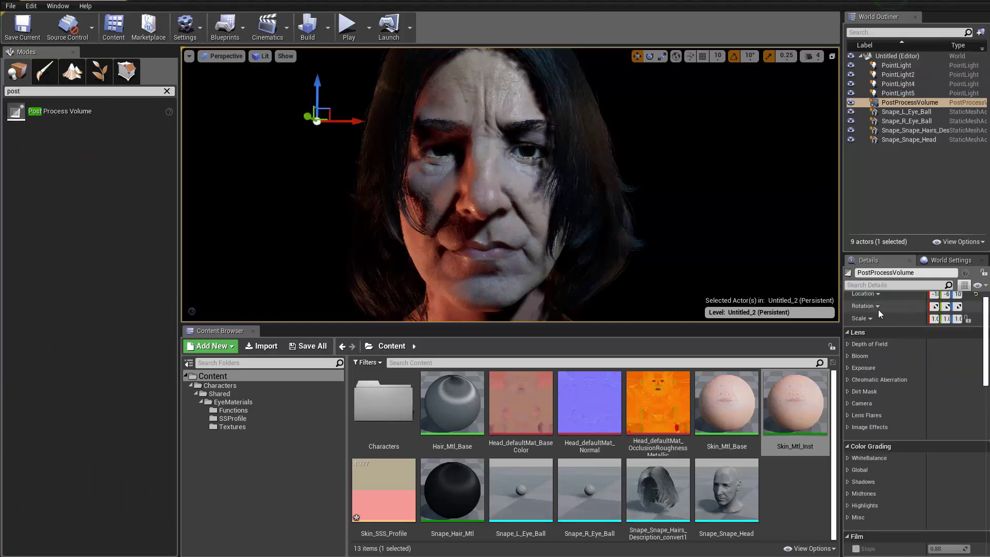
- Float the volume's Details beside a full-screen viewport and enable Infinite Extent (Unbound) for the post process volume
{"action": "left_click_drag", "start_coordinate": [842, 251], "coordinate": [989, 165]}
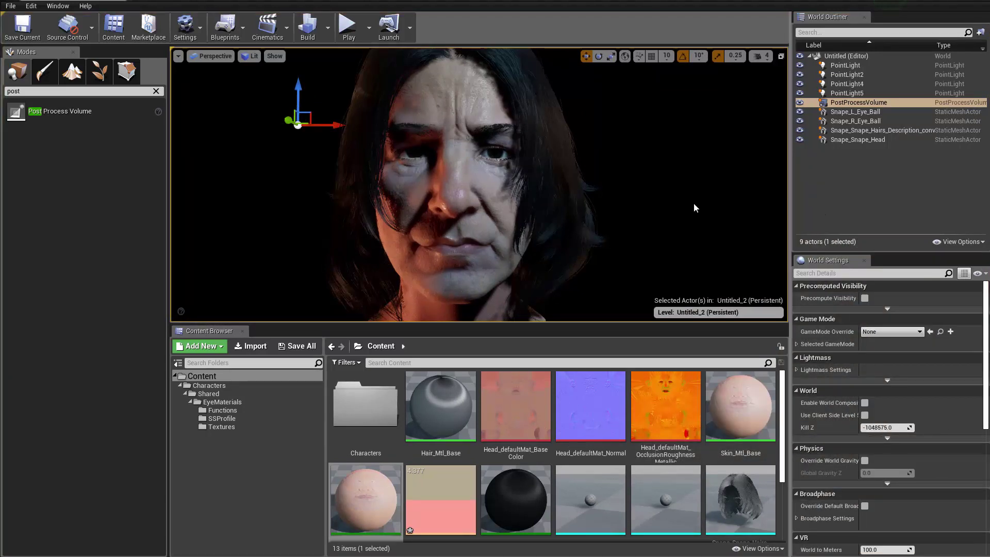
{"action": "right_click", "coordinate": [640, 194]}
{"action": "right_click_drag", "start_coordinate": [637, 189], "coordinate": [658, 189]}
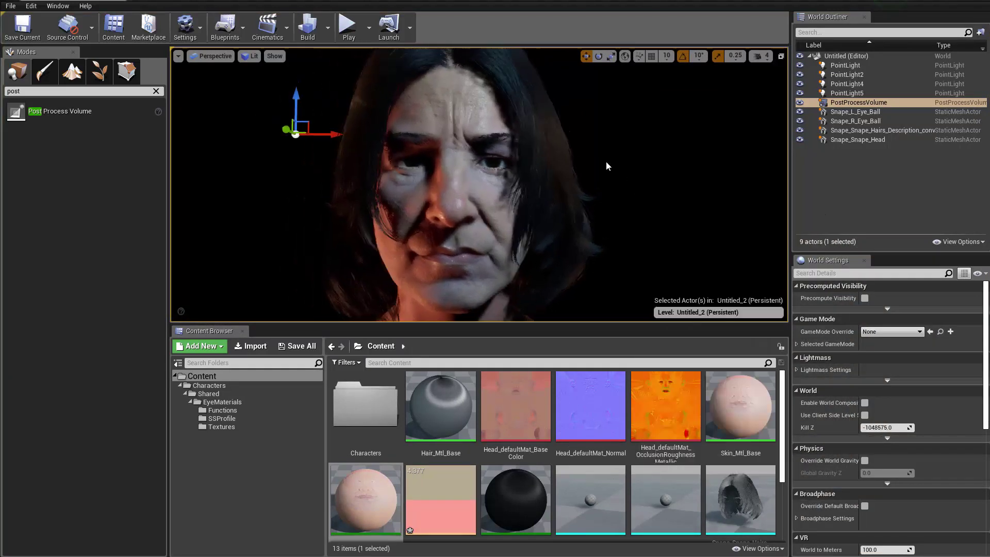
{"action": "key", "text": "F11"}
{"action": "left_click_drag", "start_coordinate": [989, 85], "coordinate": [846, 66]}
{"action": "left_click_drag", "start_coordinate": [922, 188], "coordinate": [902, 316]}
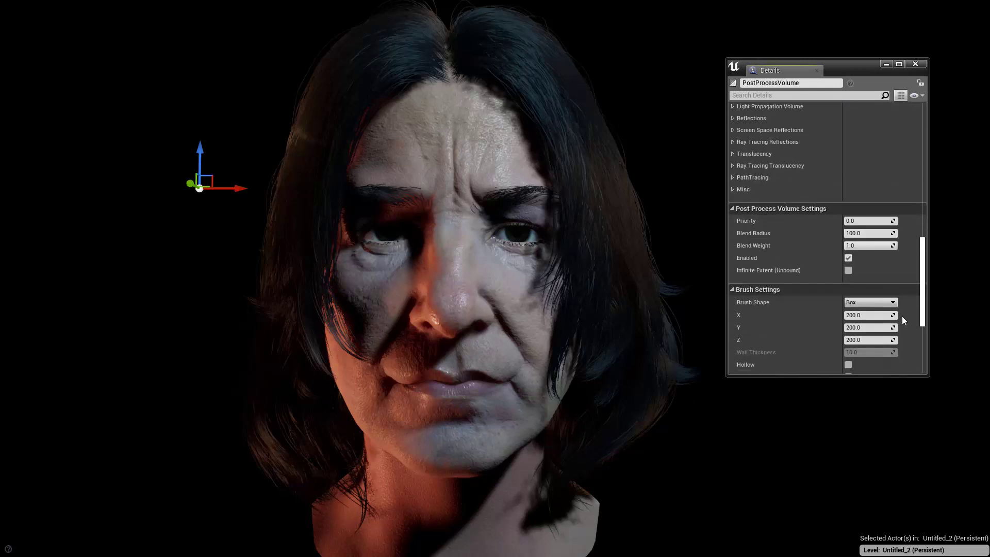
{"action": "left_click", "coordinate": [848, 270]}
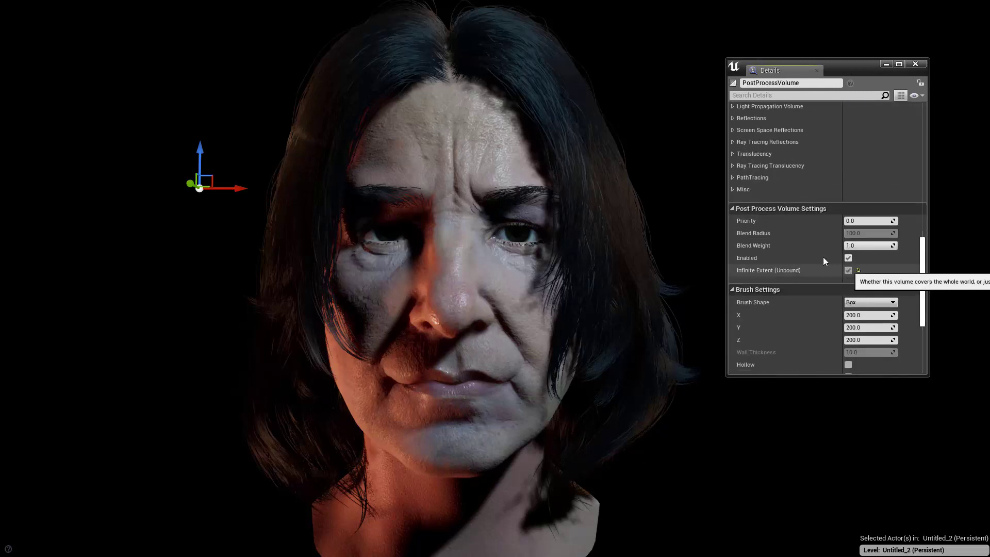
- Enable the volume's Chromatic Aberration intensity and set it to about 0.24
{"action": "left_click_drag", "start_coordinate": [922, 264], "coordinate": [921, 228]}
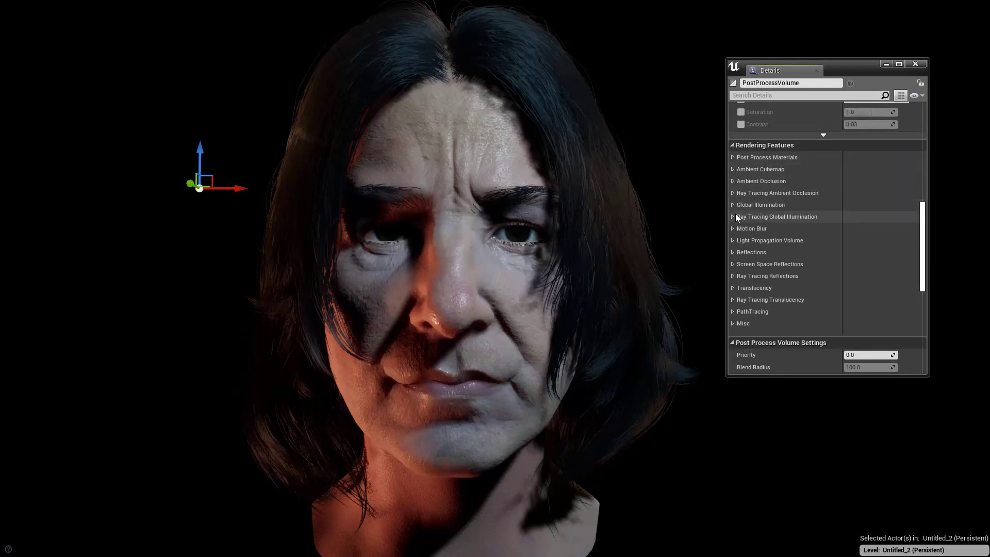
{"action": "scroll", "coordinate": [759, 221], "scroll_direction": "up", "scroll_amount": 10}
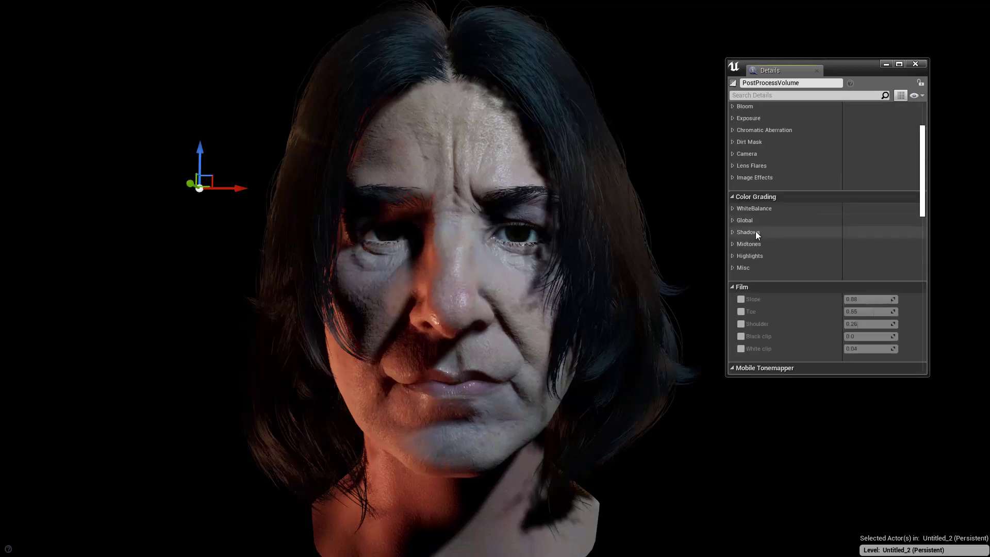
{"action": "scroll", "coordinate": [758, 227], "scroll_direction": "up", "scroll_amount": 2}
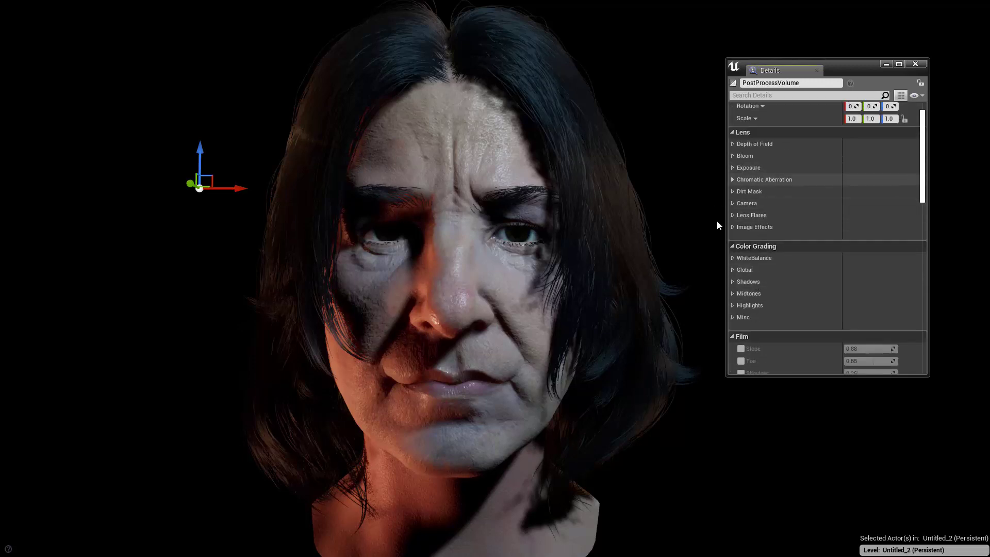
{"action": "left_click", "coordinate": [733, 179]}
{"action": "left_click", "coordinate": [745, 191]}
{"action": "left_click_drag", "start_coordinate": [864, 193], "coordinate": [874, 193]}
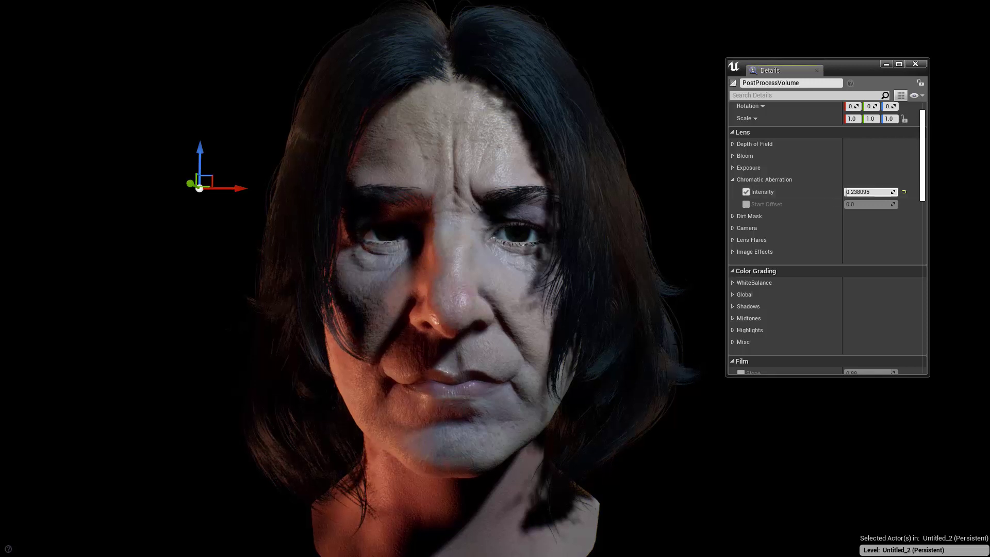
{"action": "left_click", "coordinate": [732, 180]}
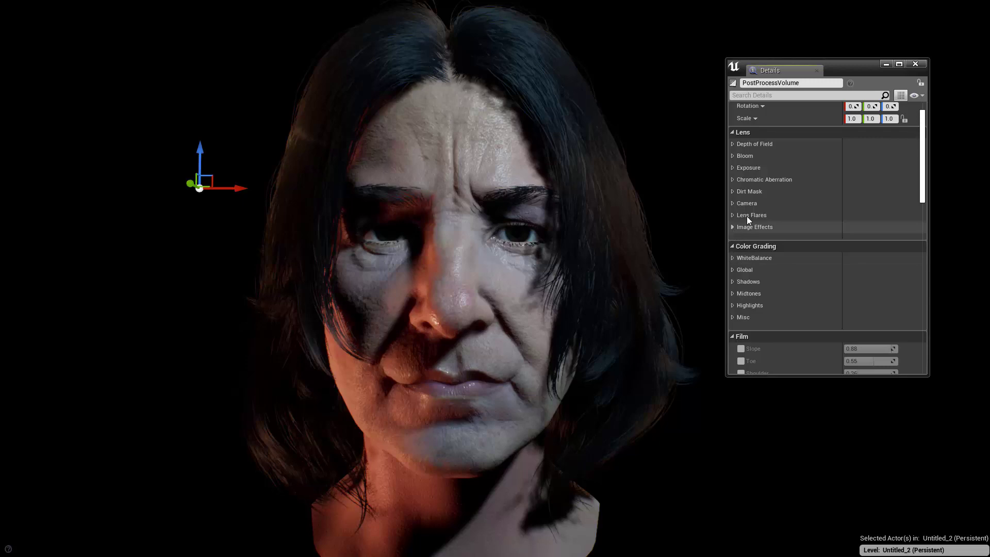
- Enable film grain in the volume's Image Effects with Grain Intensity about 0.16 and Grain Jitter about 0.7
{"action": "left_click", "coordinate": [733, 228]}
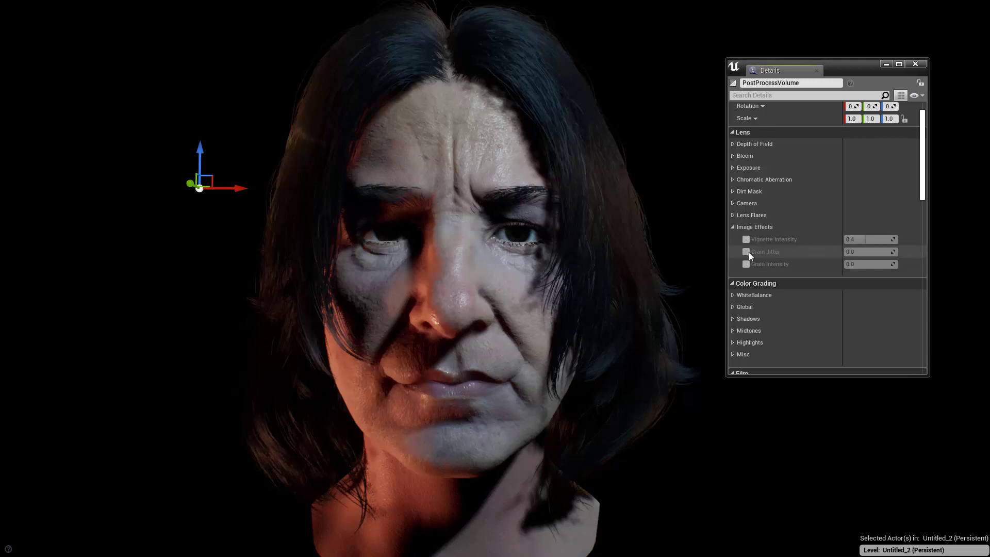
{"action": "left_click", "coordinate": [746, 251]}
{"action": "left_click", "coordinate": [745, 264]}
{"action": "left_click_drag", "start_coordinate": [847, 265], "coordinate": [877, 265]}
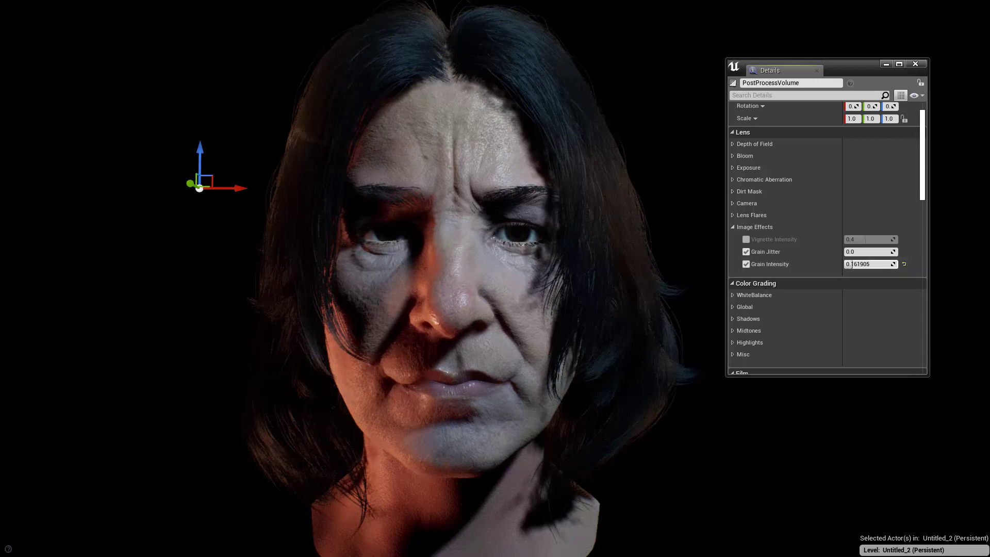
{"action": "left_click_drag", "start_coordinate": [847, 251], "coordinate": [859, 252]}
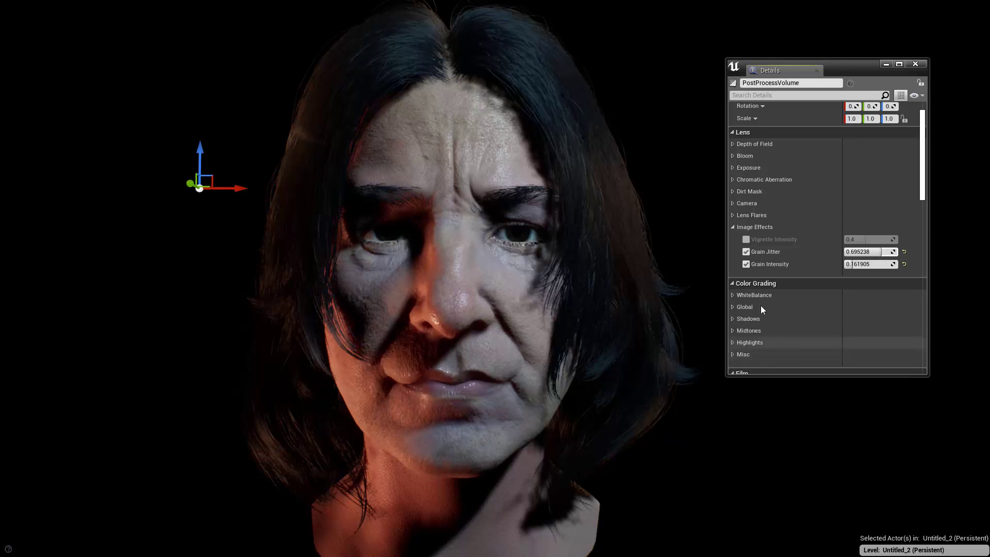
{"action": "left_click", "coordinate": [733, 227]}
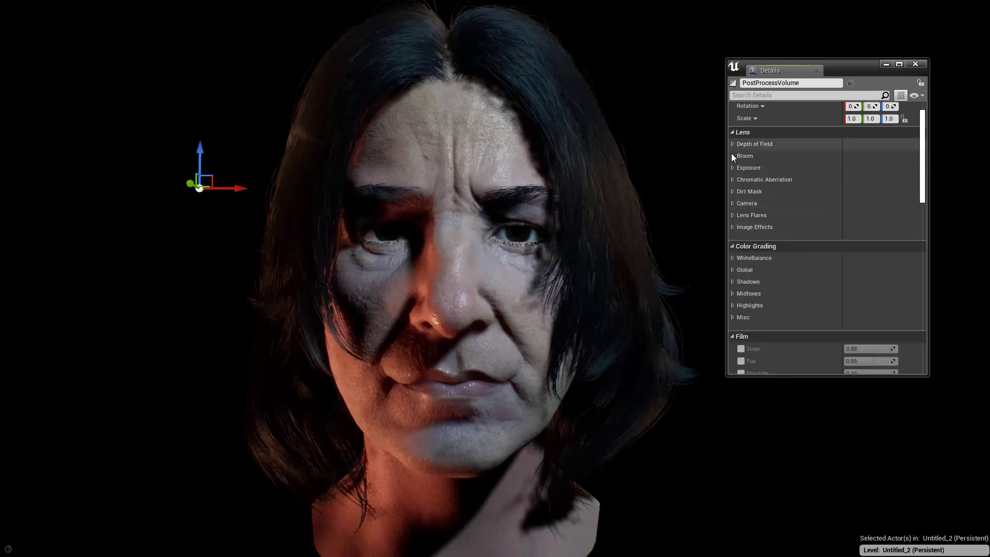
- Enable the white balance temperature in Color Grading and cool it to about 5214
{"action": "left_click", "coordinate": [733, 258]}
{"action": "left_click", "coordinate": [746, 270]}
{"action": "left_click_drag", "start_coordinate": [866, 270], "coordinate": [830, 270]}
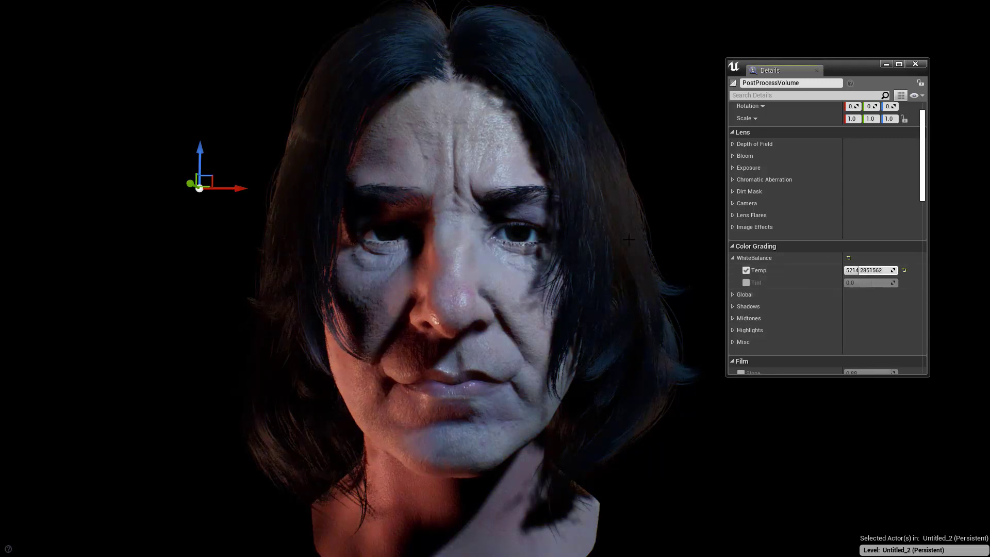
{"action": "left_click", "coordinate": [734, 257]}
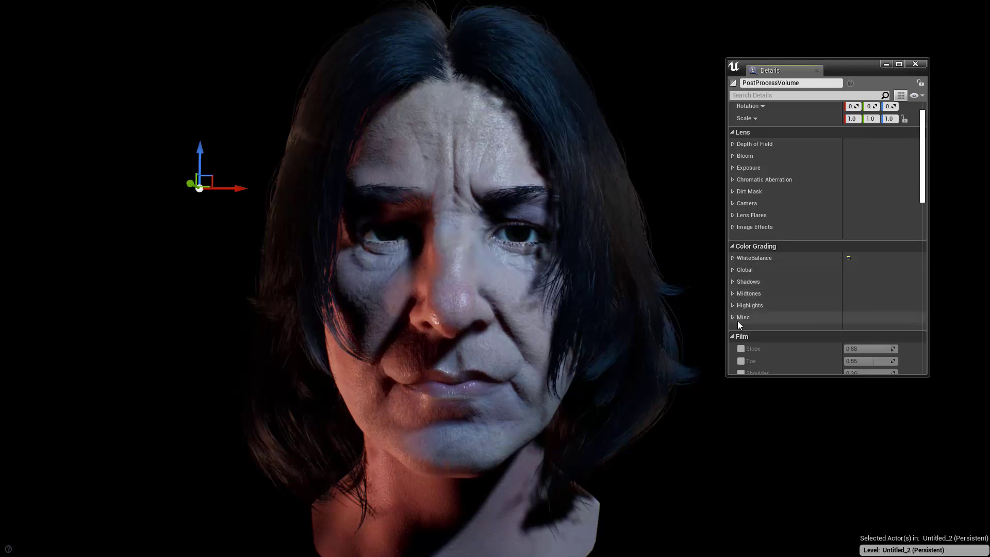
- Enable the Saturation and Contrast overrides in the Global color grading and expand their color wheels
{"action": "scroll", "coordinate": [738, 309], "scroll_direction": "down", "scroll_amount": 1}
{"action": "scroll", "coordinate": [744, 268], "scroll_direction": "down", "scroll_amount": 2}
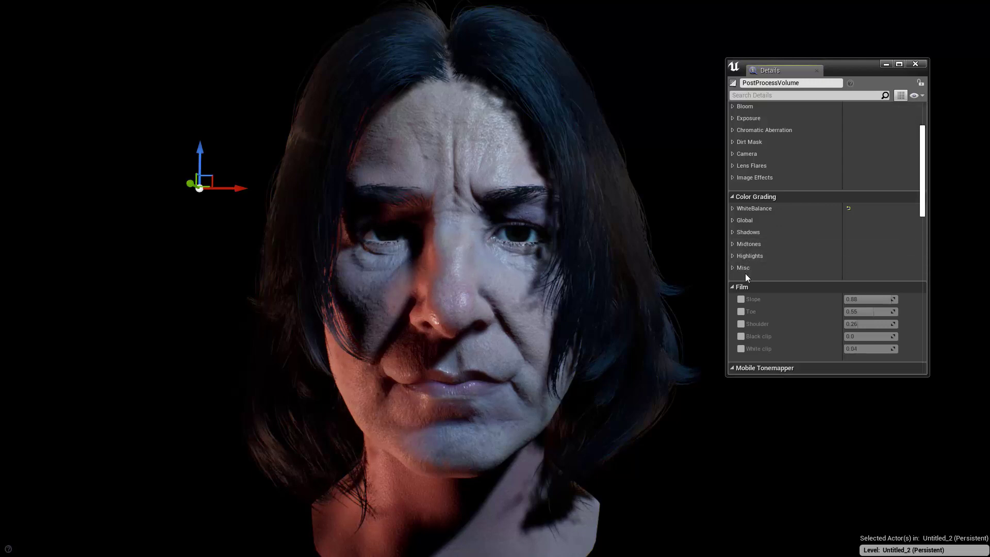
{"action": "left_click", "coordinate": [738, 221]}
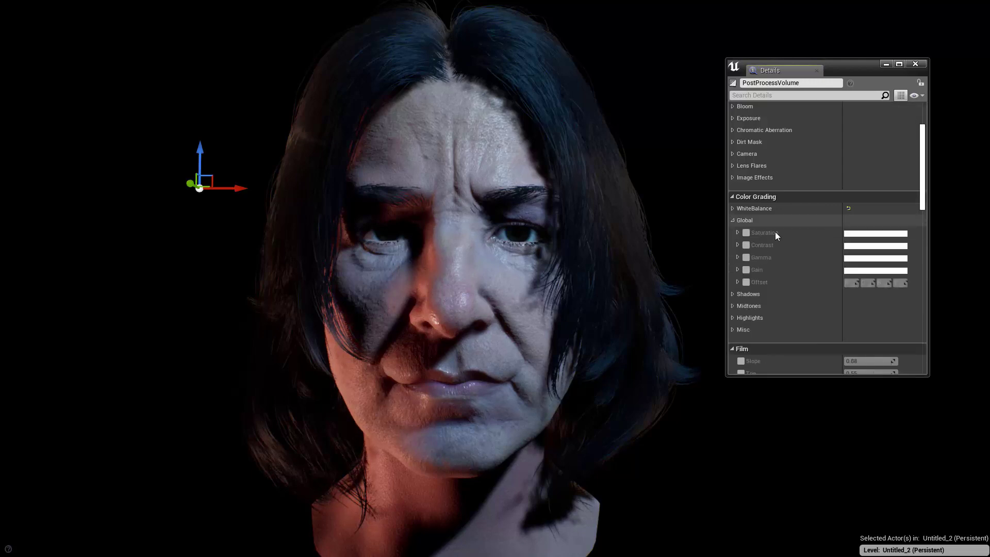
{"action": "left_click", "coordinate": [746, 233]}
{"action": "left_click", "coordinate": [746, 245]}
{"action": "left_click", "coordinate": [737, 245]}
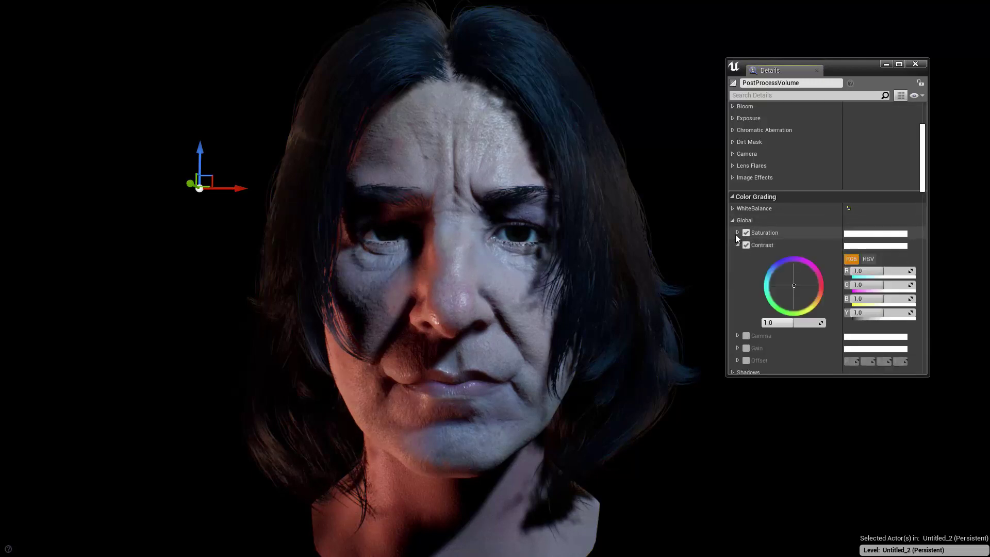
{"action": "left_click", "coordinate": [737, 232]}
{"action": "scroll", "coordinate": [881, 231], "scroll_direction": "down", "scroll_amount": 3}
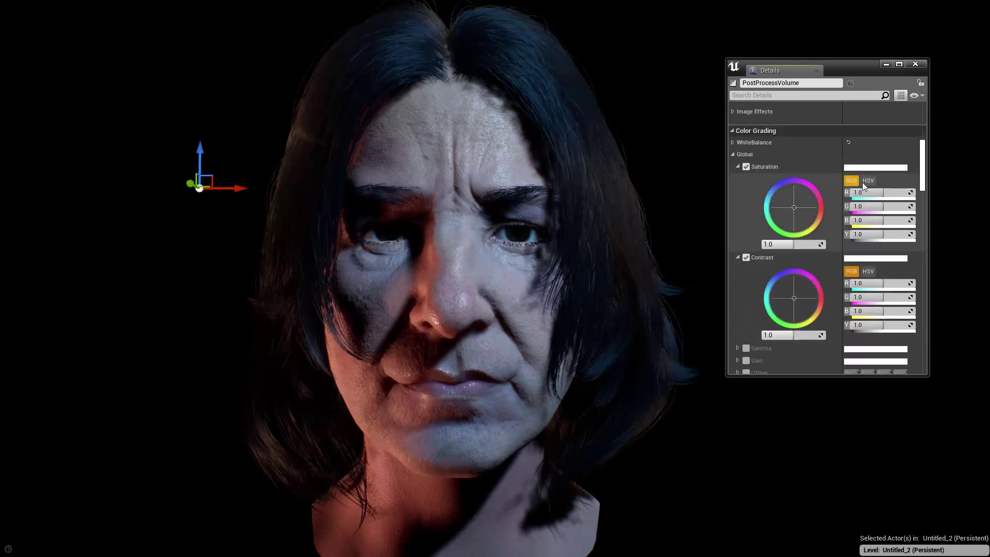
- Switch both global controls to HSV and set the Saturation value to 0.73 and the Contrast value to 1.1
{"action": "left_click", "coordinate": [868, 181]}
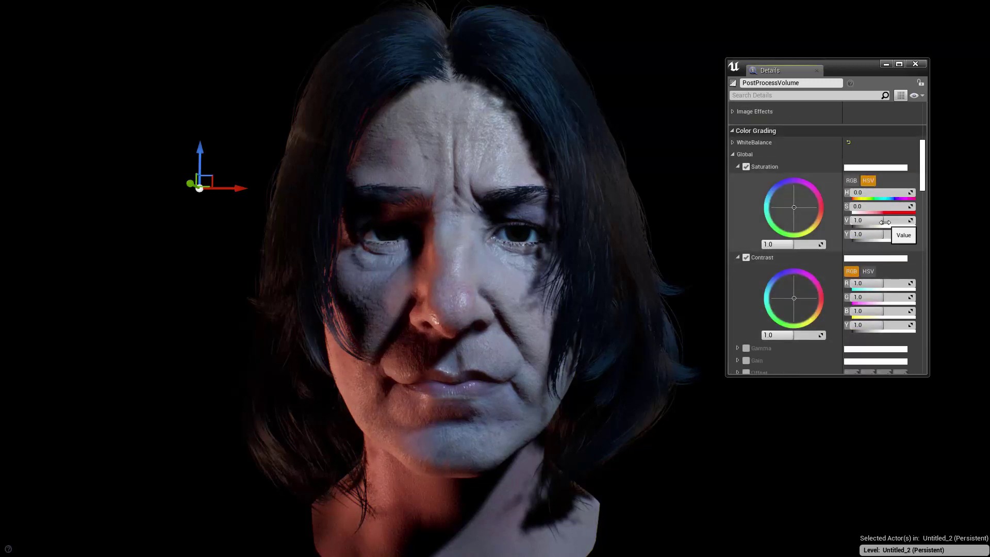
{"action": "left_click_drag", "start_coordinate": [883, 222], "coordinate": [873, 222]}
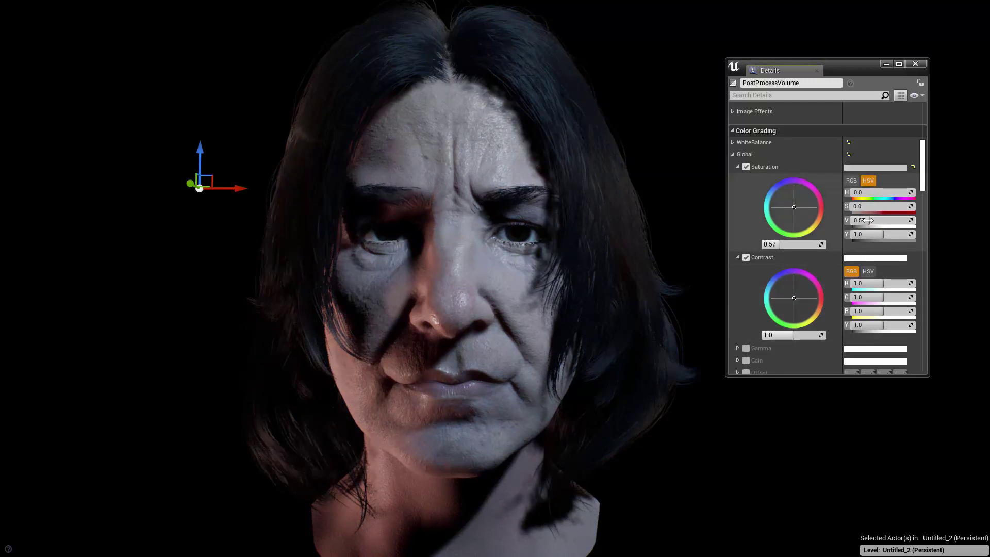
{"action": "left_click", "coordinate": [868, 271]}
{"action": "left_click_drag", "start_coordinate": [882, 311], "coordinate": [885, 311]}
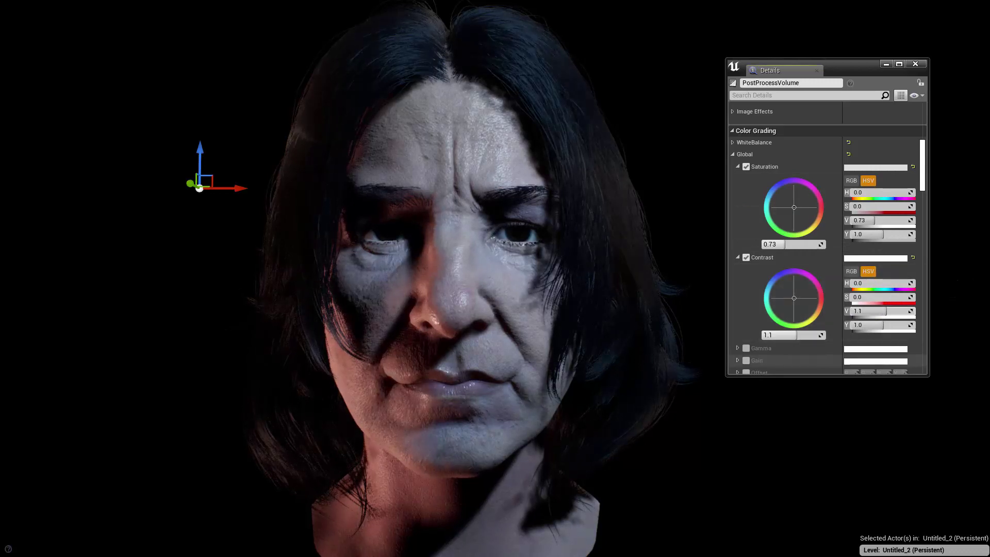
- Compare the face with and without the global Saturation override, and collapse the Global settings
{"action": "left_click", "coordinate": [745, 168]}
{"action": "left_click", "coordinate": [744, 167]}
{"action": "left_click", "coordinate": [745, 167]}
{"action": "left_click", "coordinate": [745, 168]}
{"action": "left_click", "coordinate": [732, 154]}
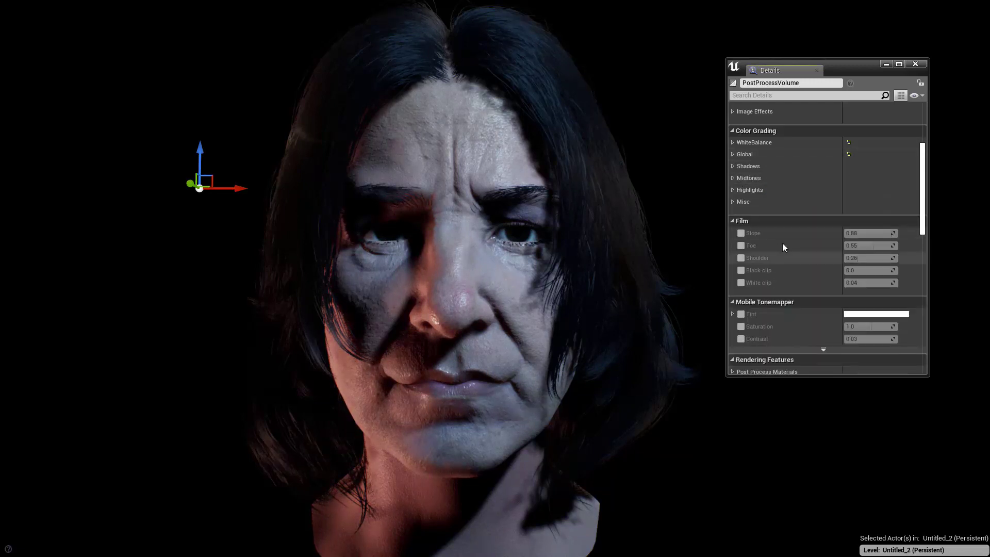
- Enable the Slope, Toe, Shoulder, Black clip and White clip overrides in the post process volume's Film settings
{"action": "scroll", "coordinate": [775, 245], "scroll_direction": "down", "scroll_amount": 2}
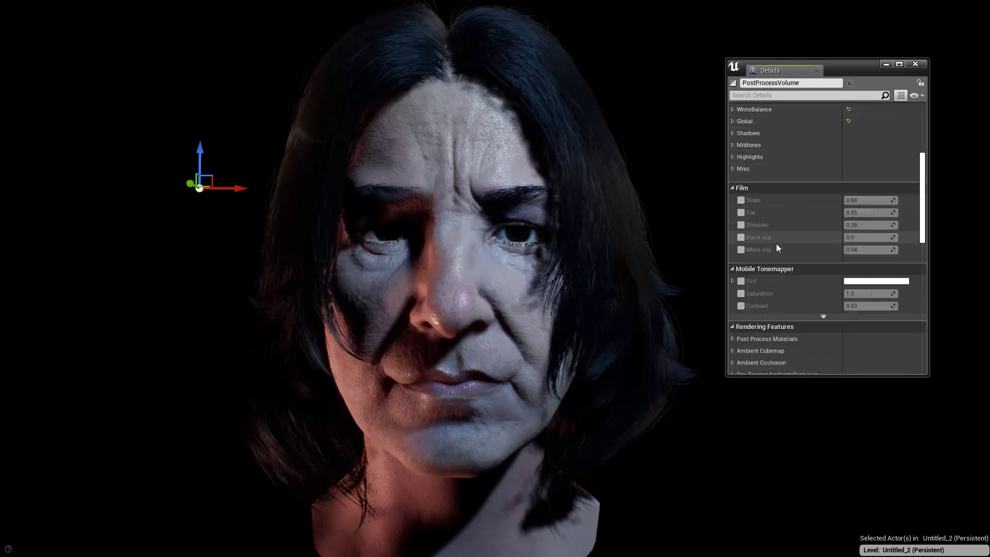
{"action": "scroll", "coordinate": [776, 258], "scroll_direction": "down", "scroll_amount": 3}
{"action": "scroll", "coordinate": [776, 259], "scroll_direction": "up", "scroll_amount": 2}
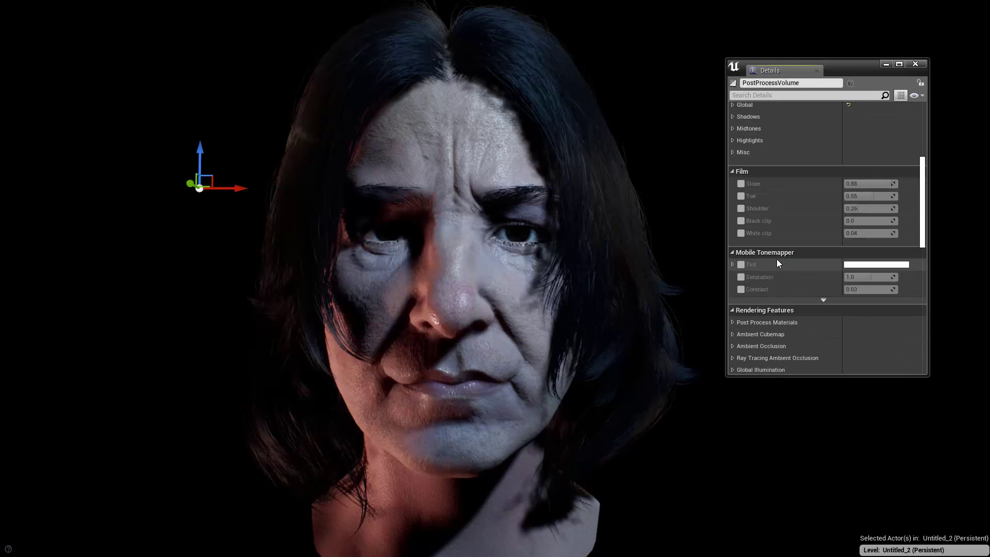
{"action": "scroll", "coordinate": [773, 266], "scroll_direction": "down", "scroll_amount": 1}
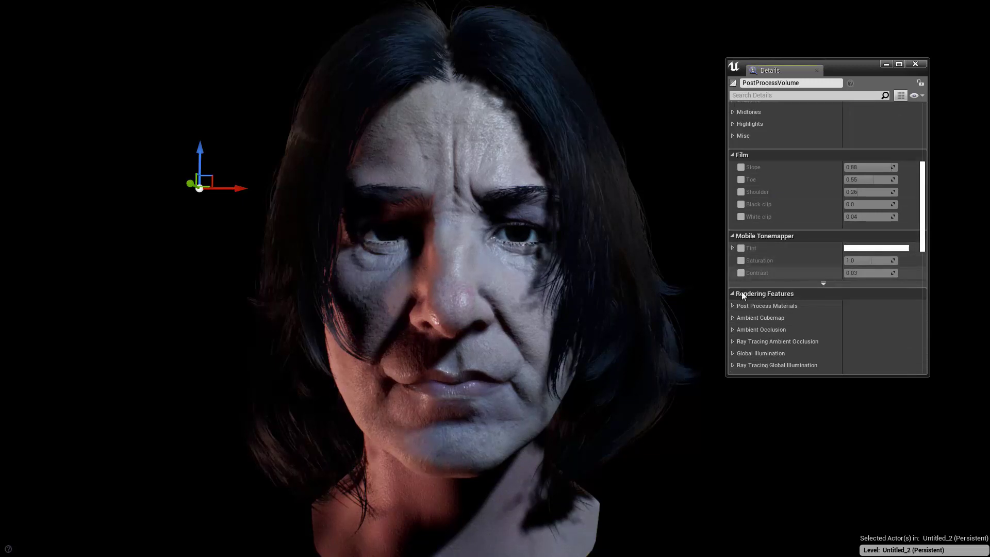
{"action": "scroll", "coordinate": [775, 333], "scroll_direction": "down", "scroll_amount": 5}
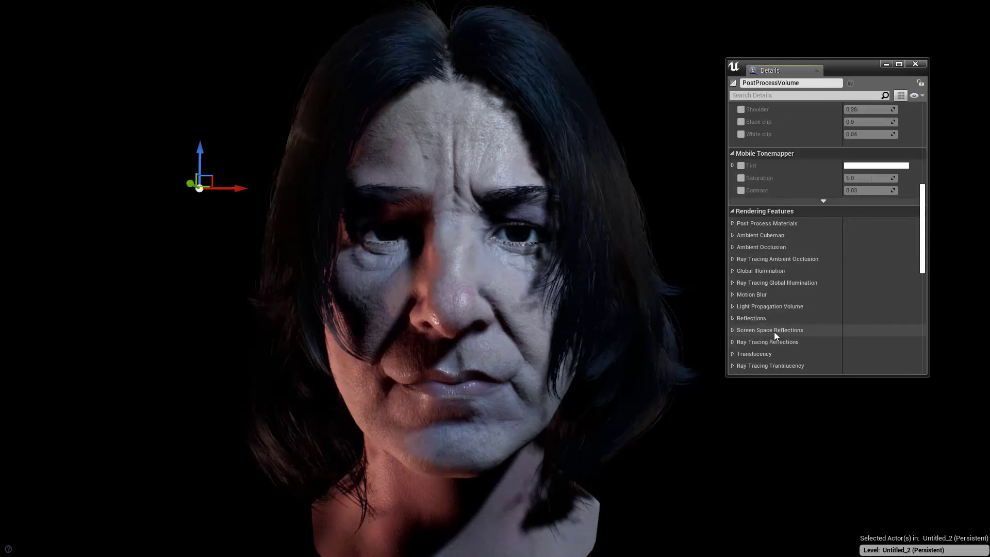
{"action": "scroll", "coordinate": [774, 332], "scroll_direction": "up", "scroll_amount": 9}
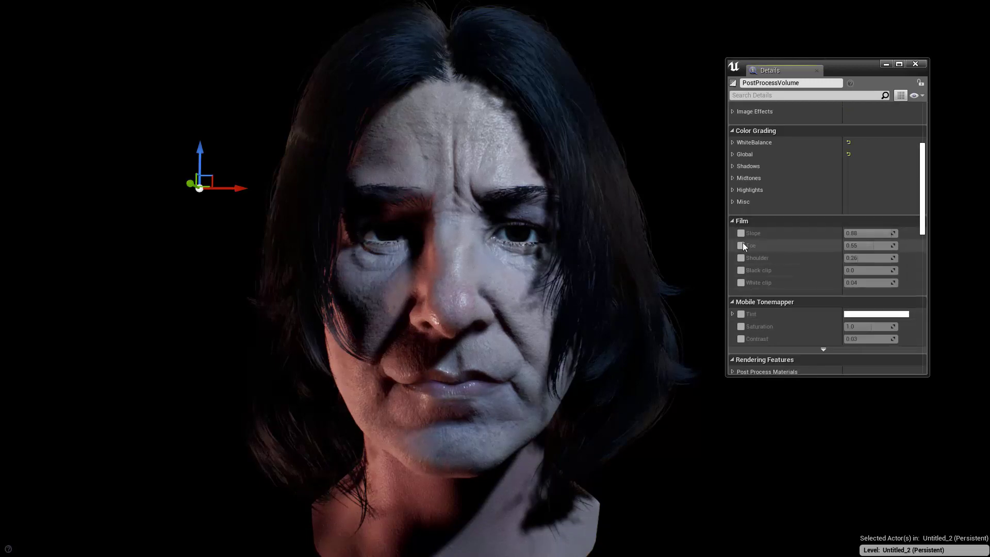
{"action": "left_click", "coordinate": [741, 245]}
{"action": "left_click", "coordinate": [741, 233]}
{"action": "left_click", "coordinate": [741, 258]}
{"action": "left_click", "coordinate": [741, 270]}
{"action": "left_click", "coordinate": [741, 282]}
- Set the Film Slope to about 0.91 and the Toe to about 0.4, and inspect the face up close
{"action": "mouse_move", "coordinate": [871, 245]}
{"action": "left_mouse_down"}
{"action": "mouse_move", "coordinate": [835, 245]}
{"action": "mouse_move", "coordinate": [858, 245]}
{"action": "mouse_move", "coordinate": [852, 233]}
{"action": "mouse_move", "coordinate": [890, 233]}
{"action": "left_mouse_up"}
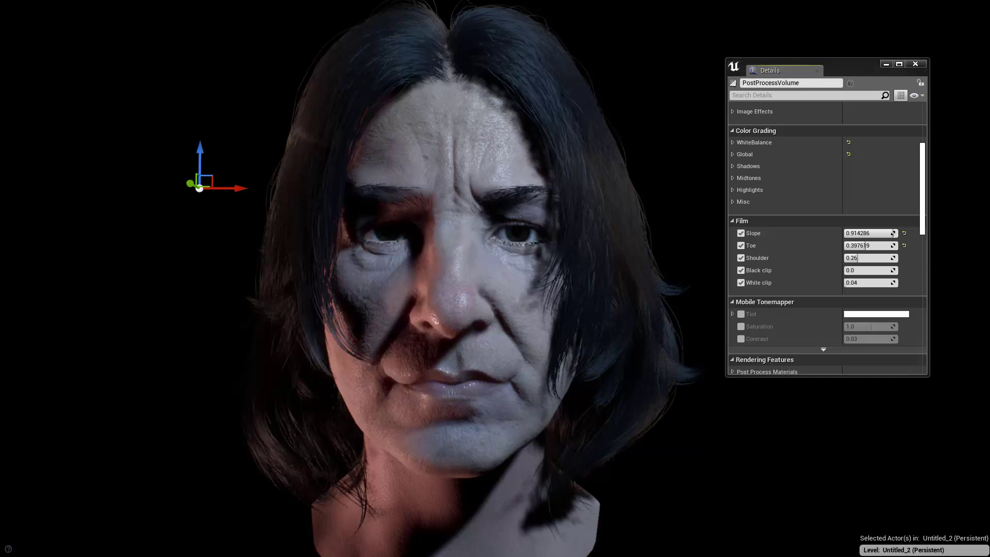
{"action": "right_click_drag", "start_coordinate": [539, 276], "coordinate": [488, 243]}
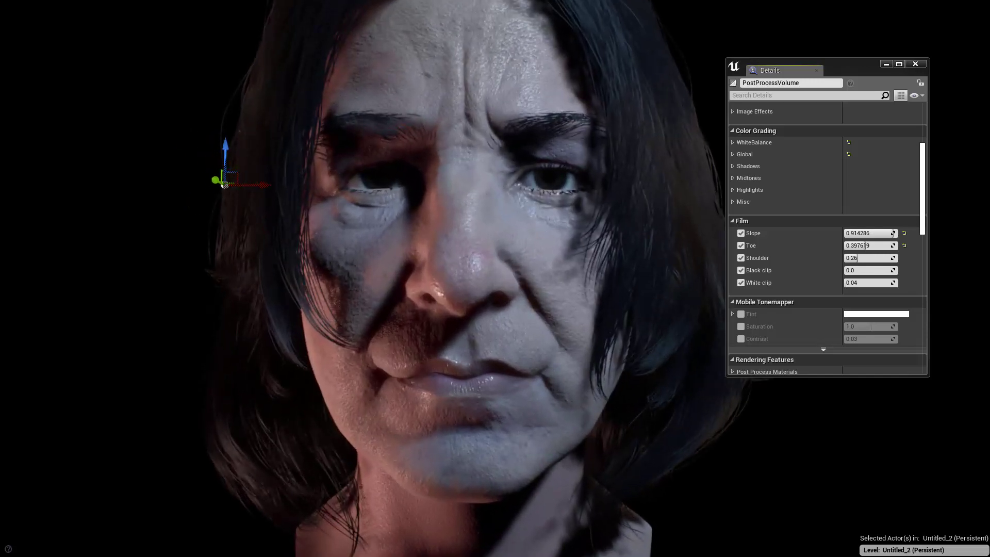
{"action": "right_click_drag", "start_coordinate": [393, 157], "coordinate": [393, 157]}
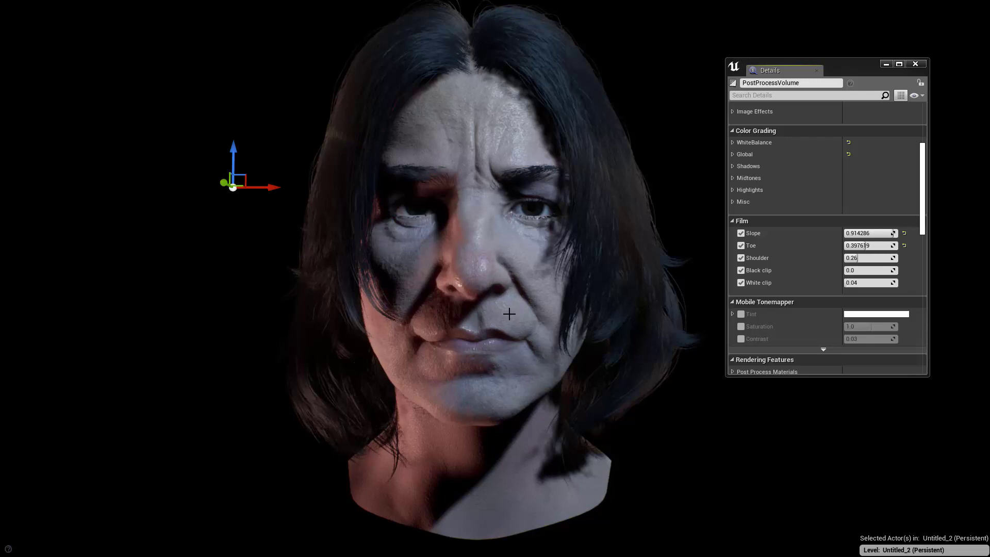
{"action": "right_click_drag", "start_coordinate": [509, 314], "coordinate": [509, 316]}
- Show the hidden editor icons in the viewport and select the blue key point light above the head
{"action": "right_click_drag", "start_coordinate": [561, 276], "coordinate": [563, 252]}
{"action": "key", "text": "g"}
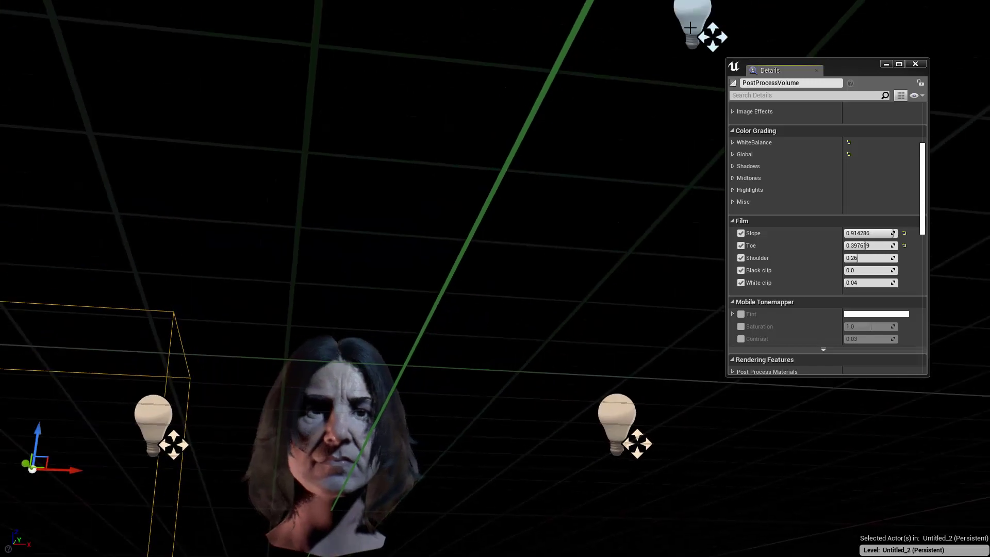
{"action": "left_click", "coordinate": [693, 25]}
{"action": "mouse_move", "coordinate": [692, 26]}
{"action": "right_mouse_down"}
{"action": "mouse_move", "coordinate": [702, 4]}
{"action": "mouse_move", "coordinate": [688, 34]}
{"action": "mouse_move", "coordinate": [682, 22]}
{"action": "right_mouse_up"}
{"action": "key", "text": "s"}
{"action": "key", "text": "w"}
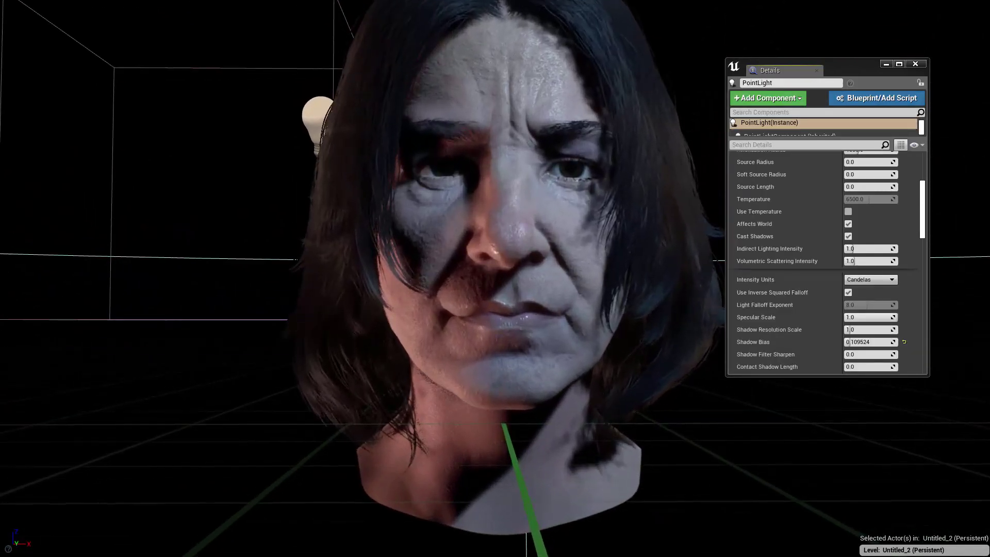
- Set the key light's Contact Shadow Length to about 0.092 and check the shadows on the face and hair
{"action": "scroll", "coordinate": [806, 216], "scroll_direction": "up", "scroll_amount": 5}
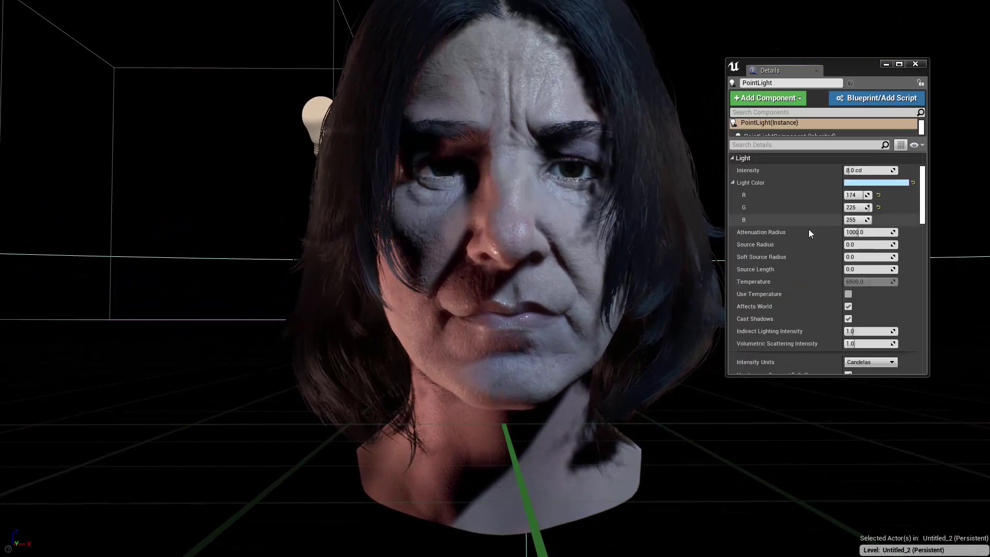
{"action": "scroll", "coordinate": [790, 245], "scroll_direction": "down", "scroll_amount": 5}
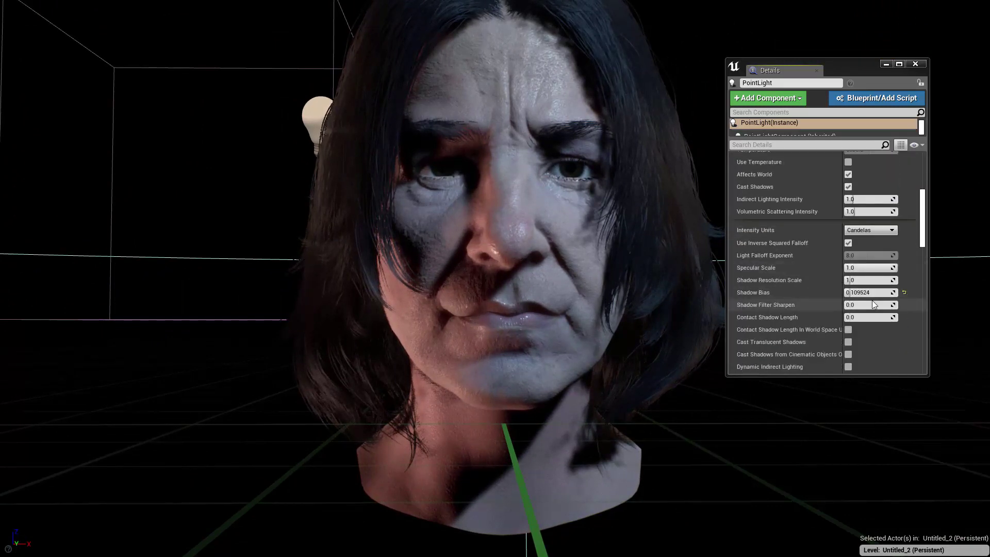
{"action": "mouse_move", "coordinate": [856, 292]}
{"action": "left_mouse_down"}
{"action": "mouse_move", "coordinate": [843, 293]}
{"action": "mouse_move", "coordinate": [857, 292]}
{"action": "left_mouse_up"}
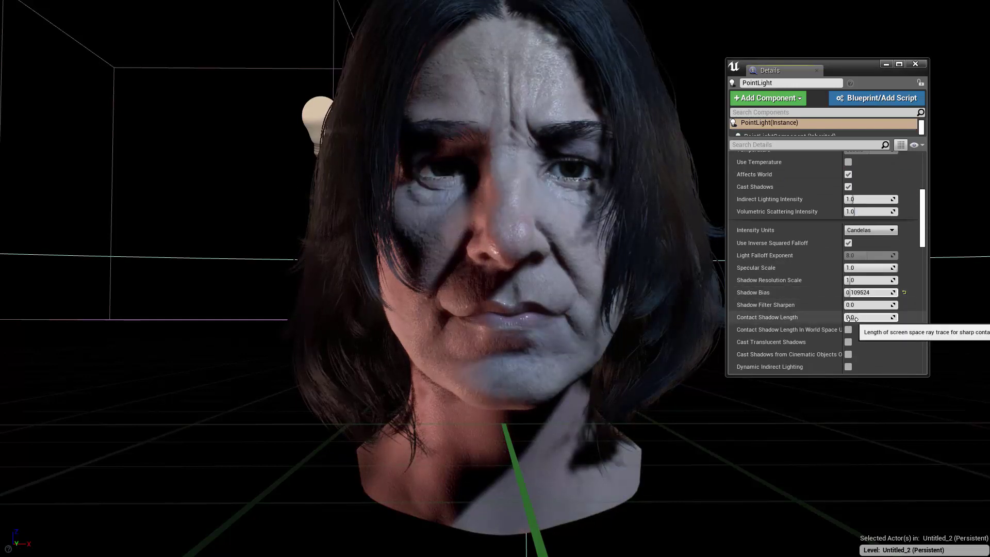
{"action": "left_click_drag", "start_coordinate": [851, 316], "coordinate": [894, 317]}
{"action": "right_click_drag", "start_coordinate": [551, 269], "coordinate": [565, 282]}
{"action": "right_click_drag", "start_coordinate": [501, 96], "coordinate": [514, 110]}
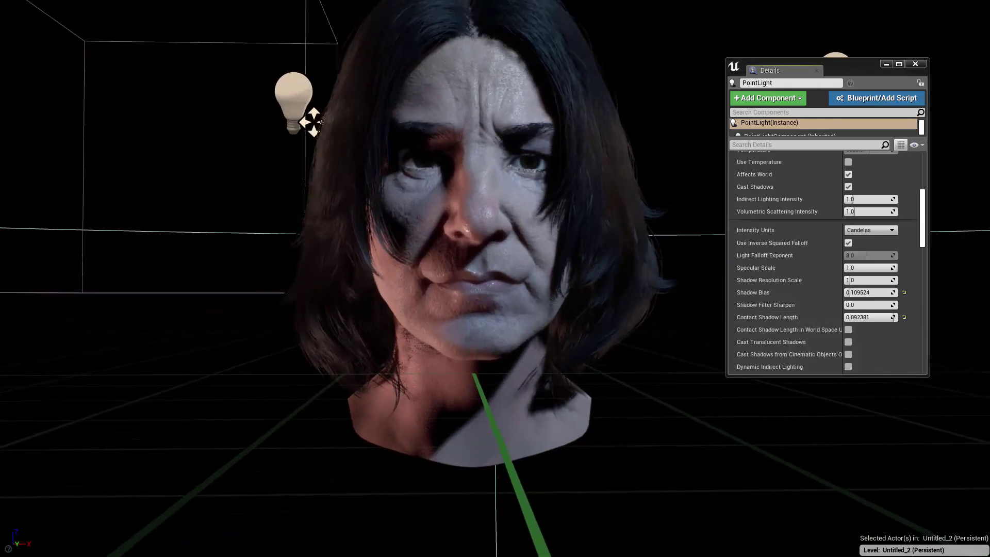
{"action": "right_click_drag", "start_coordinate": [587, 159], "coordinate": [577, 111]}
{"action": "right_click_drag", "start_coordinate": [360, 167], "coordinate": [351, 162]}
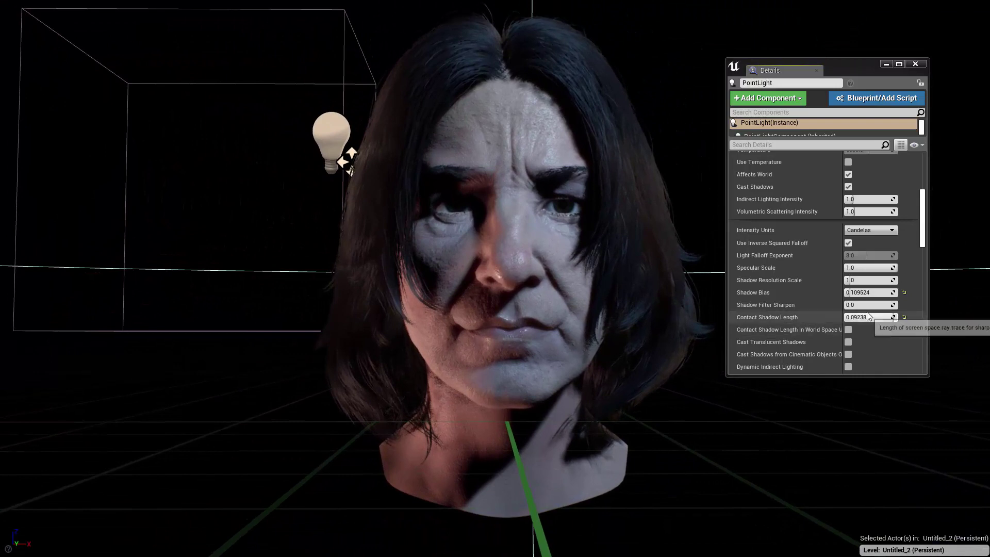
- Set the key light's Shadow Filter Sharpen to about 0.97 and review the head from farther away
{"action": "left_click_drag", "start_coordinate": [850, 304], "coordinate": [870, 304]}
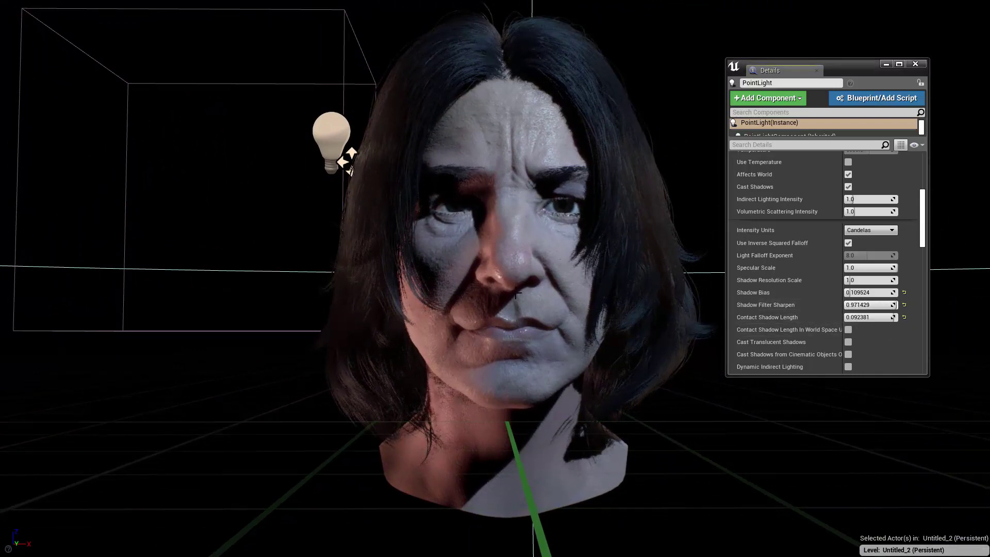
{"action": "key", "text": "s"}
{"action": "right_click_drag", "start_coordinate": [535, 340], "coordinate": [522, 338]}
{"action": "key", "text": "w"}
{"action": "key", "text": "s"}
{"action": "key", "text": "s"}
{"action": "key", "text": "d"}
{"action": "key", "text": "a"}
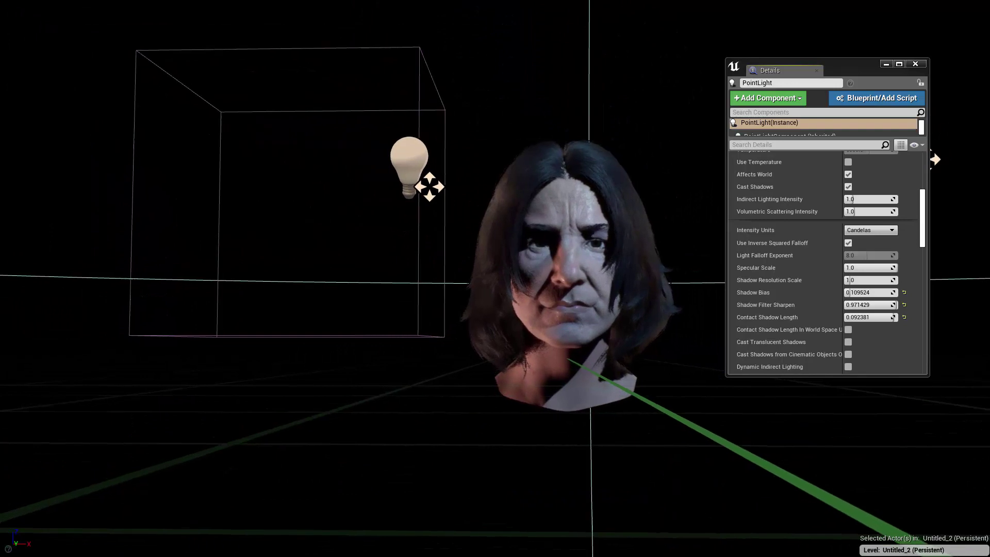
- Hide the light icons and grid in the viewport and frame the head closer
{"action": "key", "text": "g"}
{"action": "key", "text": "s"}
{"action": "right_click_drag", "start_coordinate": [585, 374], "coordinate": [592, 376]}
{"action": "key", "text": "w"}
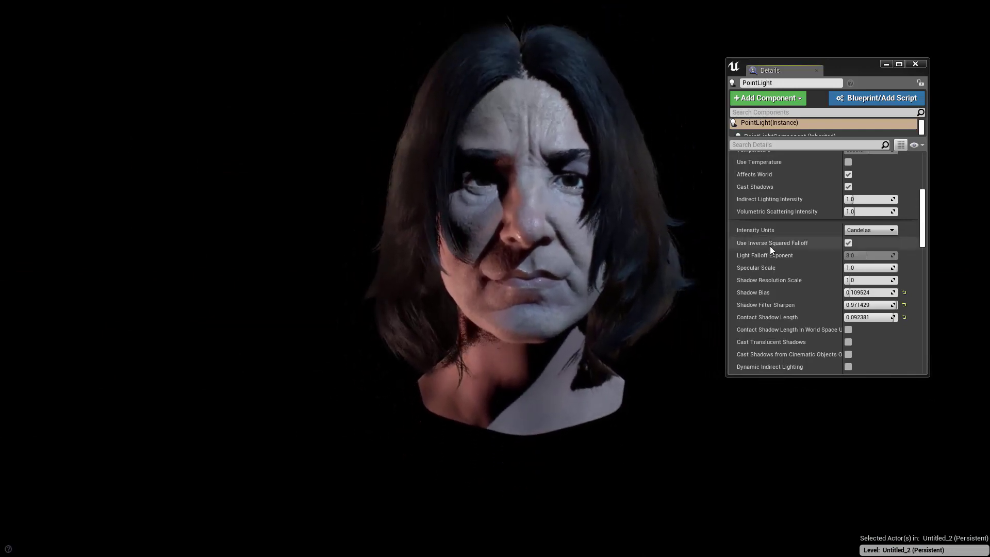
- Try a Shadow Bias of 1.0 on the key light, undo it, set the value to 0.05, and check the head's shadows
{"action": "left_click_drag", "start_coordinate": [856, 293], "coordinate": [897, 293]}
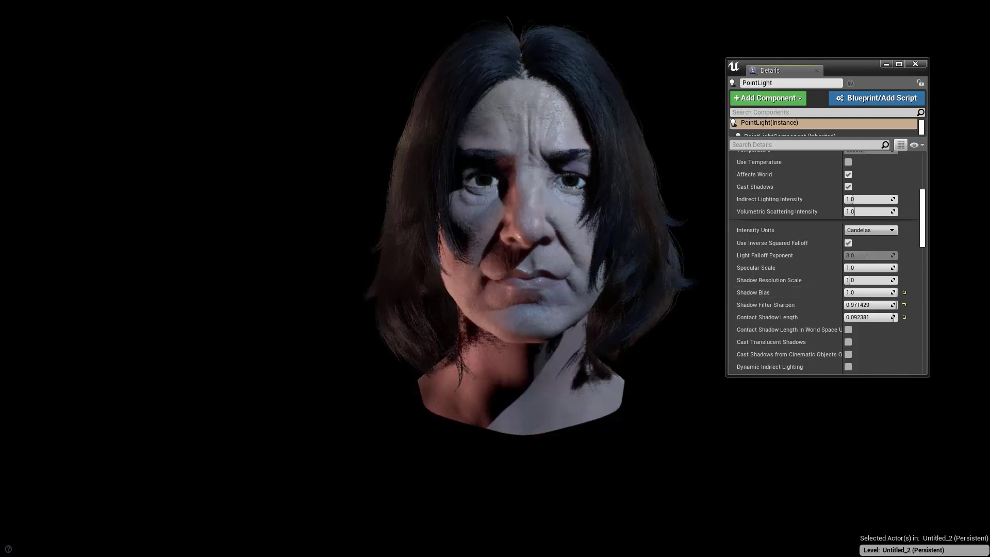
{"action": "key", "text": "ctrl+z"}
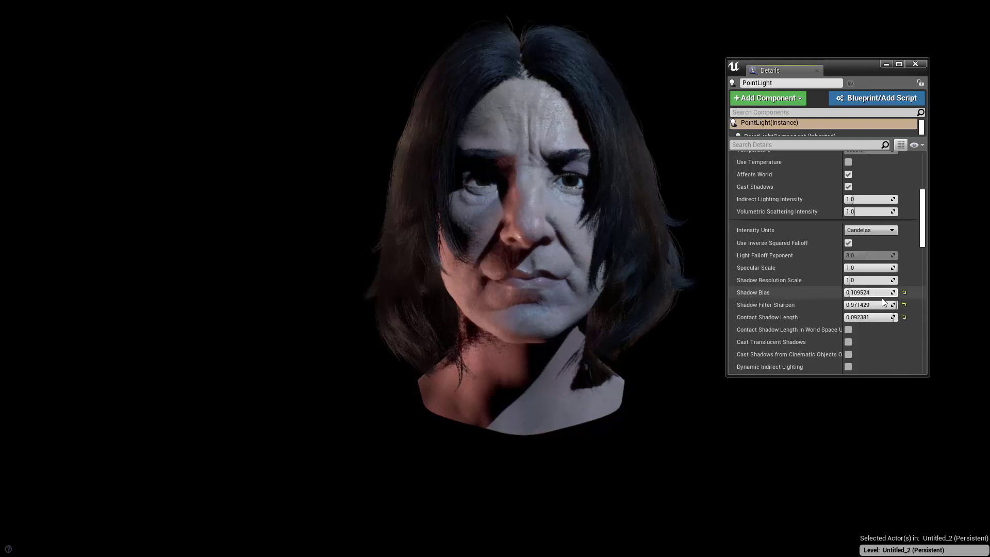
{"action": "left_click", "coordinate": [857, 292]}
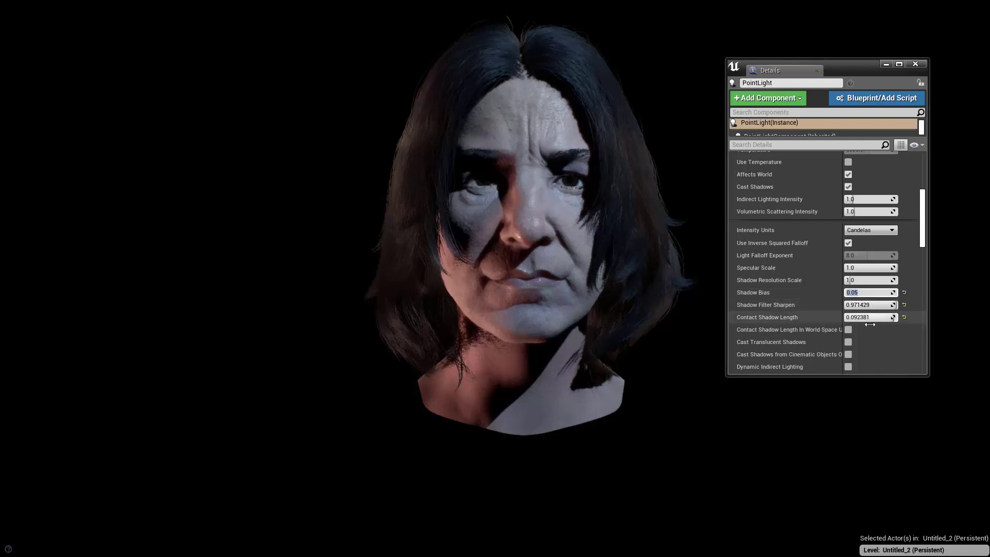
{"action": "left_click_drag", "start_coordinate": [588, 252], "coordinate": [571, 276]}
{"action": "right_click_drag", "start_coordinate": [571, 276], "coordinate": [588, 275]}
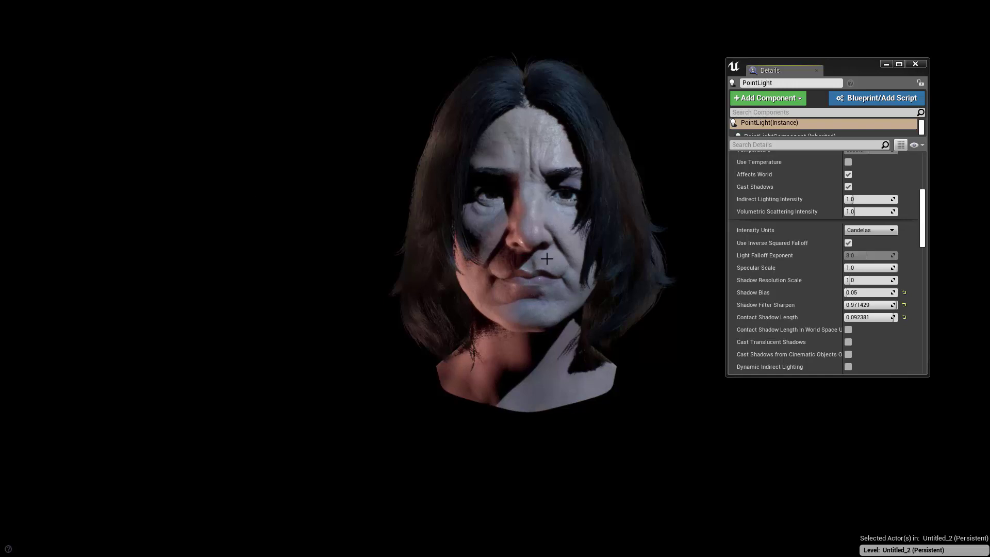
{"action": "left_click_drag", "start_coordinate": [532, 218], "coordinate": [479, 217], "text": "alt"}
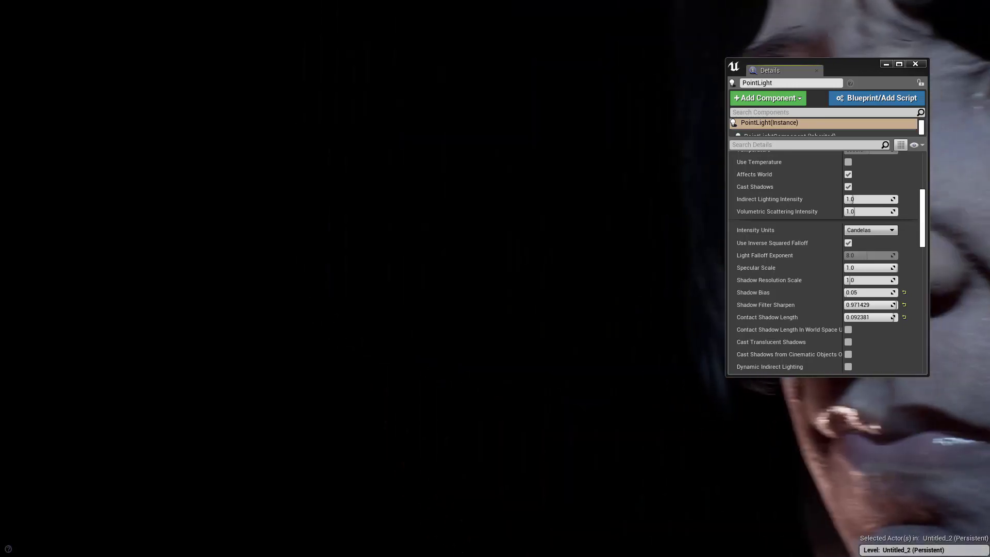
{"action": "mouse_move", "coordinate": [634, 180]}
{"action": "right_mouse_down"}
{"action": "mouse_move", "coordinate": [675, 178]}
{"action": "mouse_move", "coordinate": [634, 181]}
{"action": "right_mouse_up"}
{"action": "right_click_drag", "start_coordinate": [670, 334], "coordinate": [632, 329]}
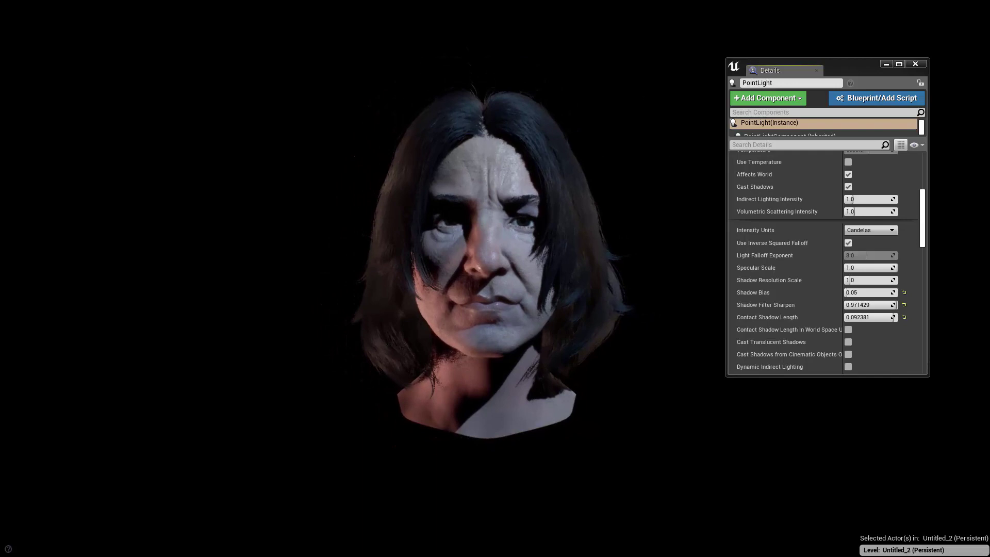